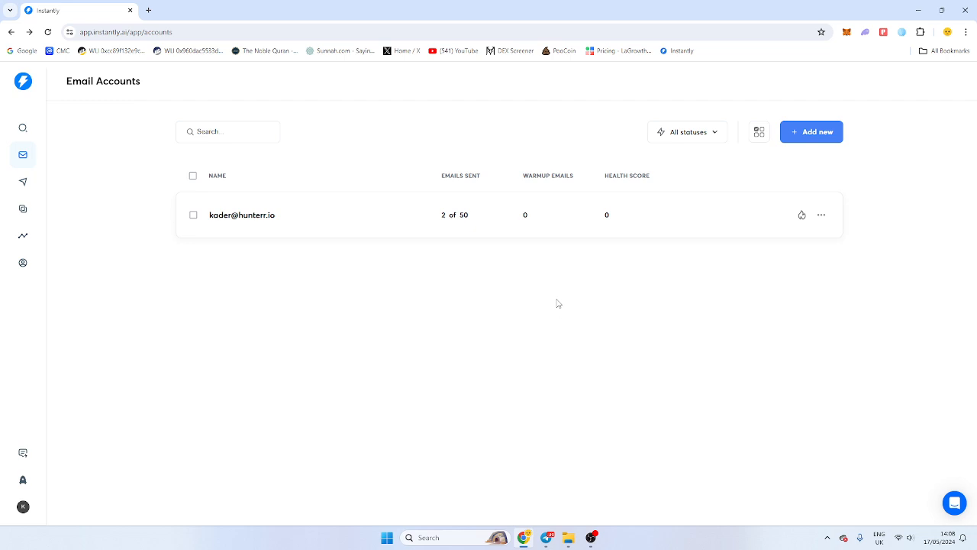
Review how to connect a new Gmail / G-Suite account, including the IMAP help article, and return to the email accounts list.
{"action": "left_click", "coordinate": [807, 133]}
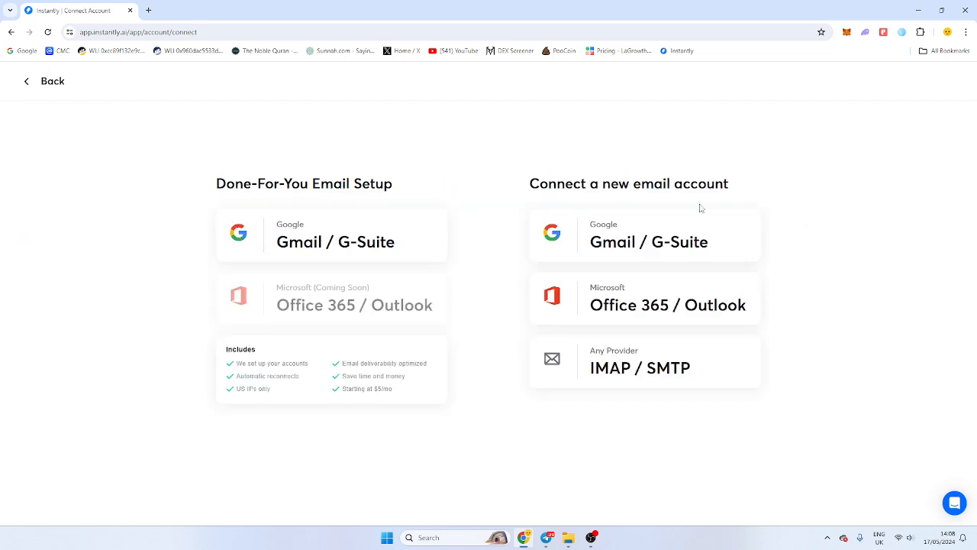
{"action": "left_click", "coordinate": [626, 242]}
{"action": "left_click_drag", "start_coordinate": [415, 149], "coordinate": [573, 156]}
{"action": "left_click", "coordinate": [573, 156]}
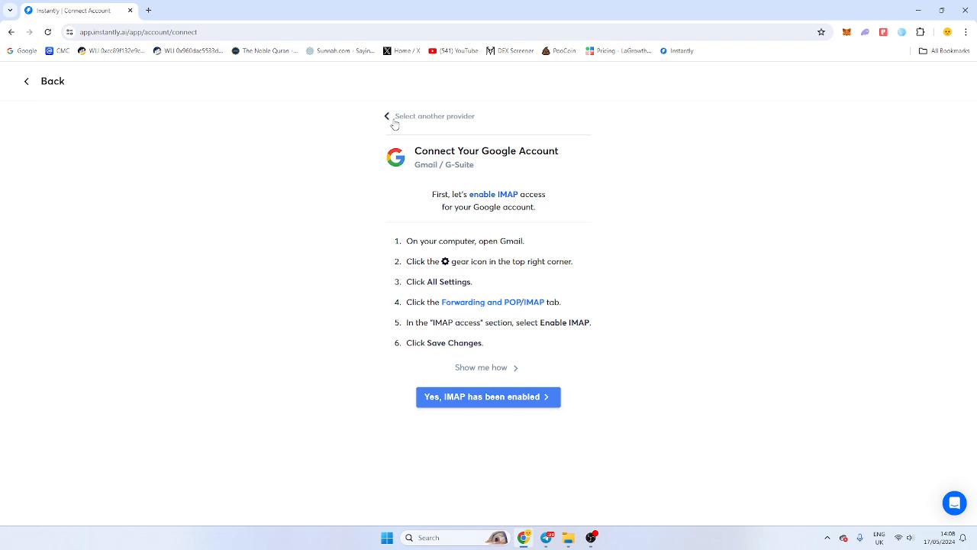
{"action": "left_click", "coordinate": [497, 369]}
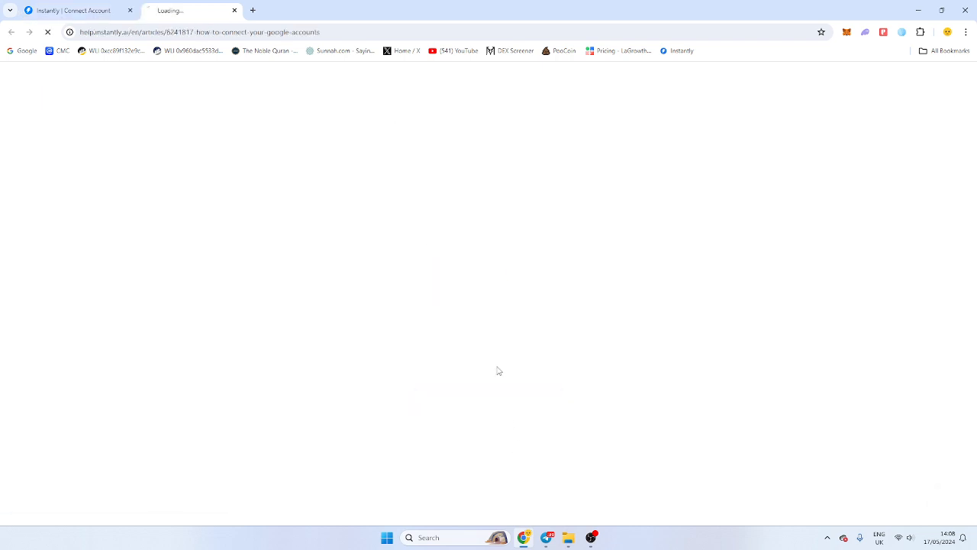
{"action": "scroll", "coordinate": [438, 324], "scroll_direction": "down", "scroll_amount": 5}
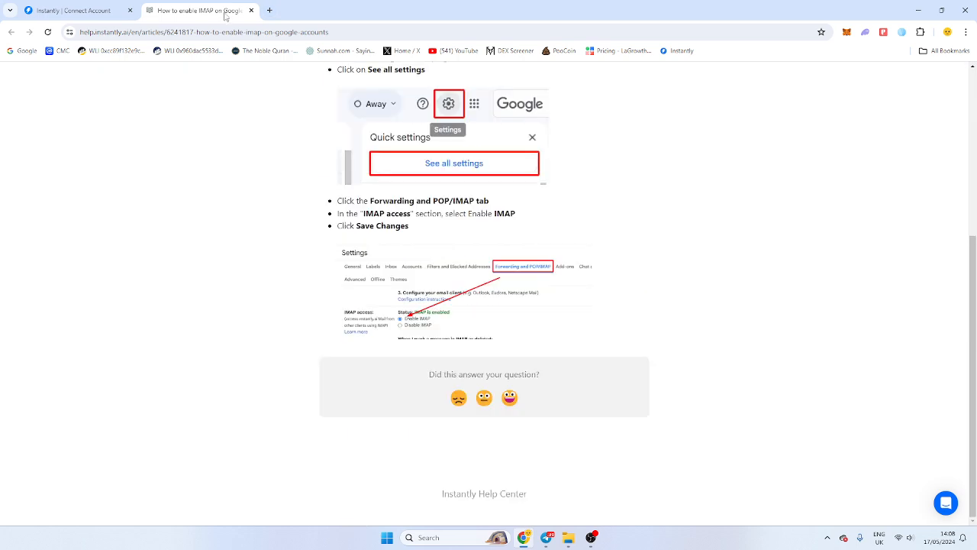
{"action": "left_click", "coordinate": [252, 11]}
{"action": "left_click", "coordinate": [58, 86]}
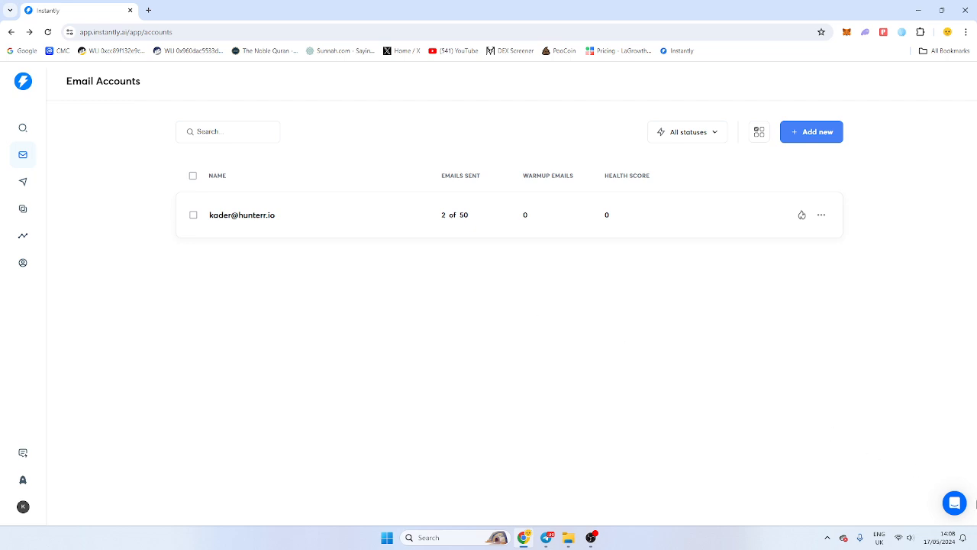
Open the support chat to view its help topics and close it again.
{"action": "left_click", "coordinate": [954, 503]}
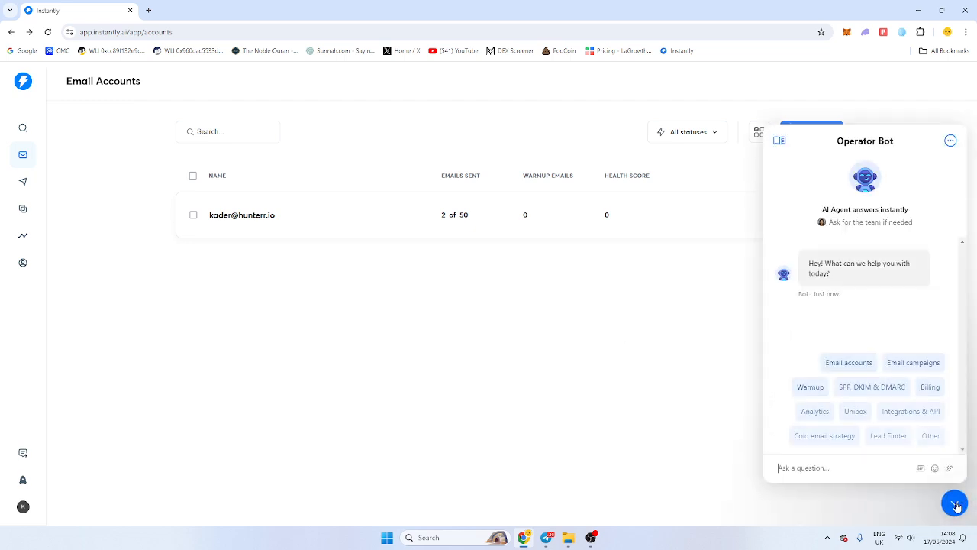
{"action": "left_click", "coordinate": [954, 502]}
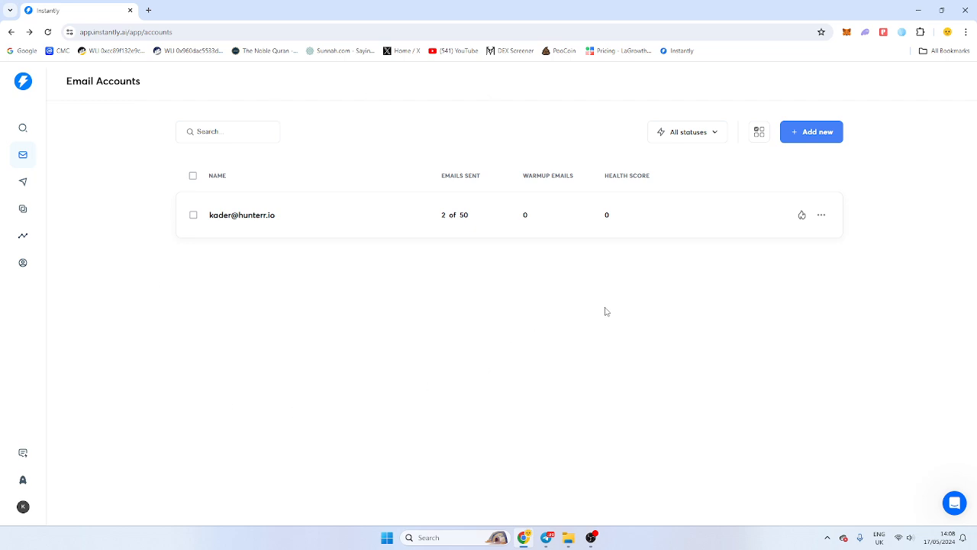
Request warmup for the listed email account and accept the Warming Up notice.
{"action": "left_click", "coordinate": [802, 217]}
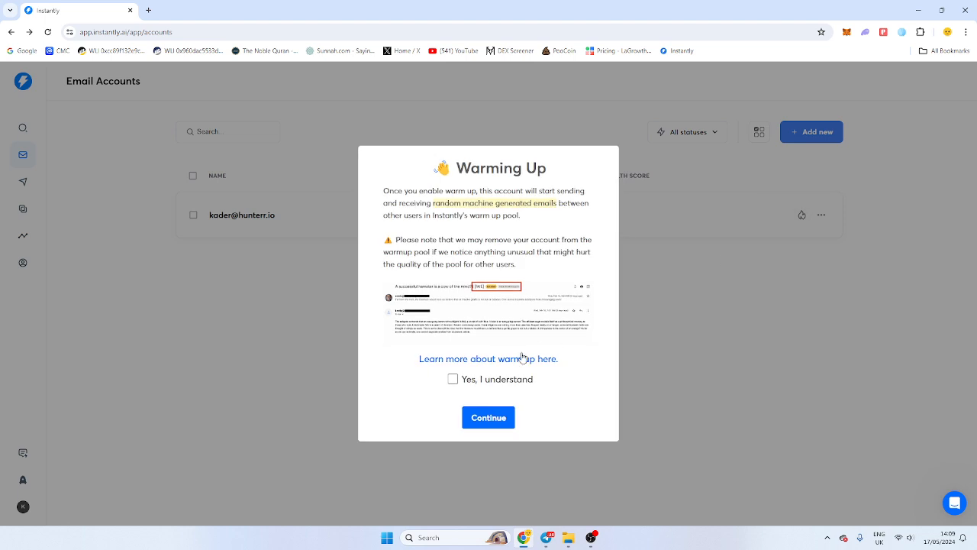
{"action": "left_click", "coordinate": [454, 380]}
{"action": "left_click", "coordinate": [486, 419]}
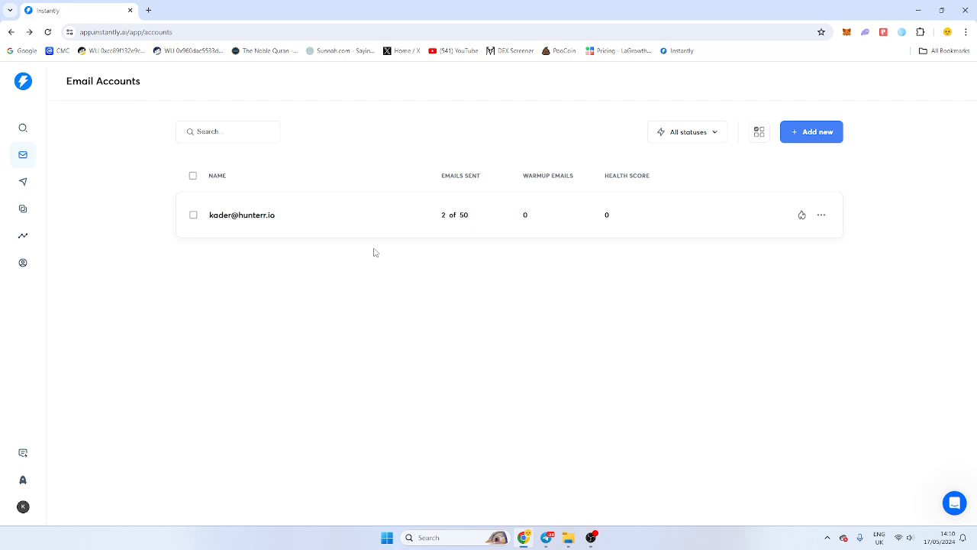
Search the Lead Finder for people with the job title "hr manager" and look over the results.
{"action": "left_click", "coordinate": [25, 129]}
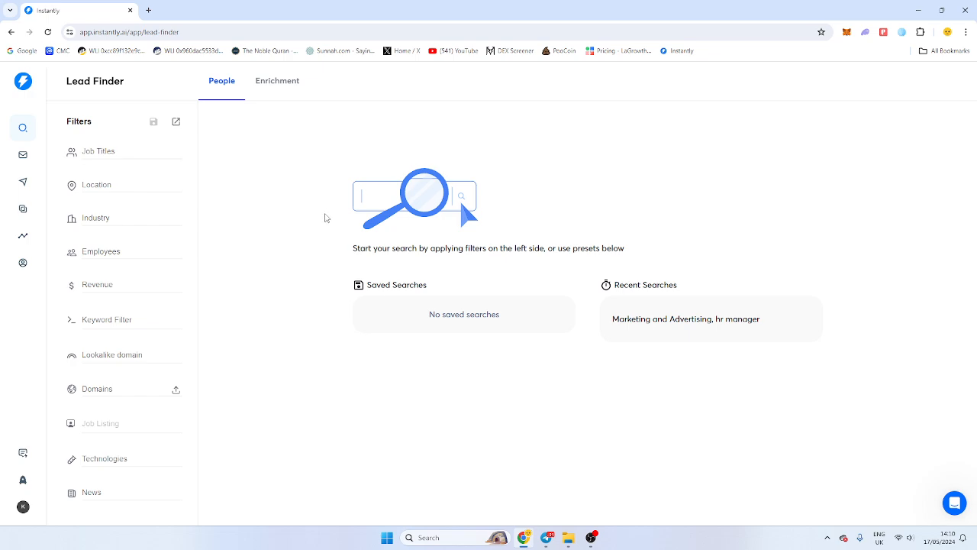
{"action": "left_click", "coordinate": [131, 156]}
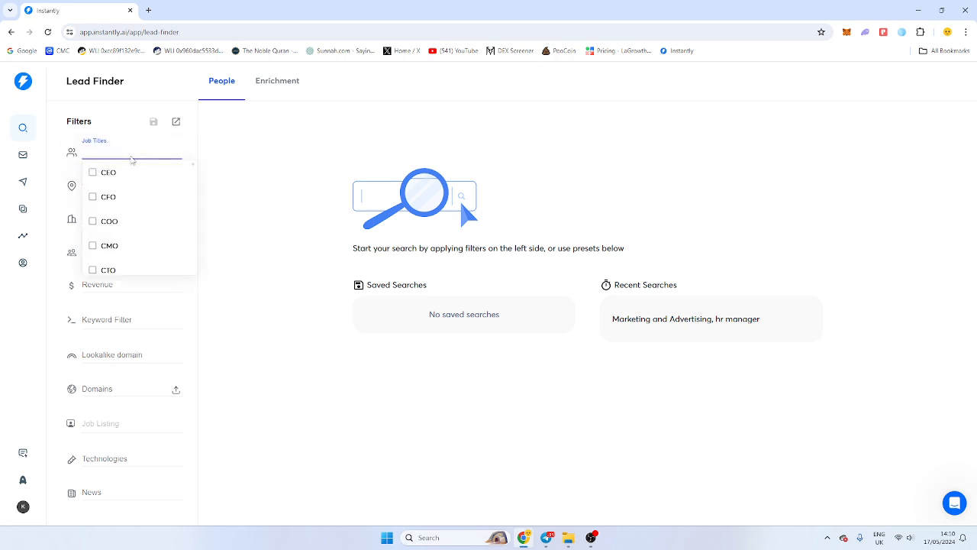
{"action": "type", "text": "hr managhe"}
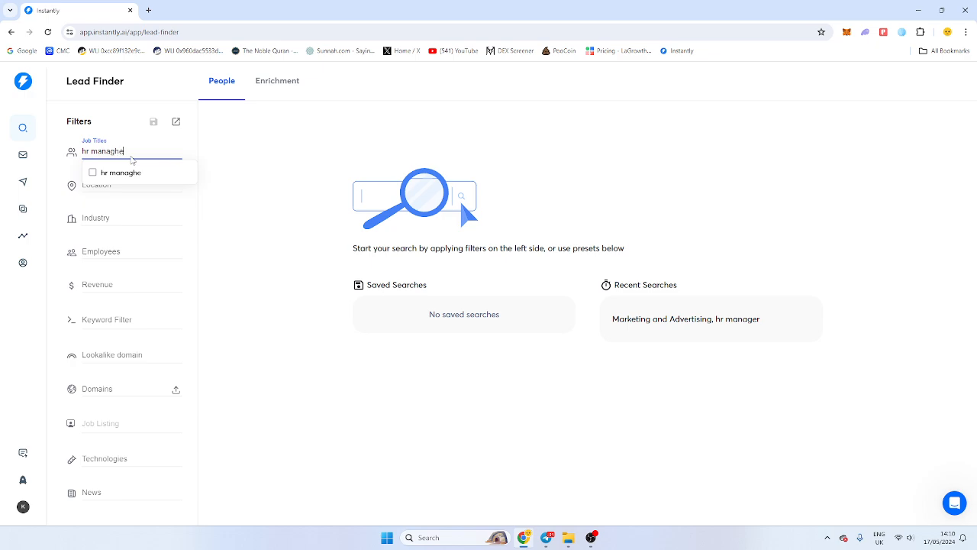
{"action": "key", "text": "BackSpace"}
{"action": "key", "text": "BackSpace"}
{"action": "key", "text": "BackSpace"}
{"action": "type", "text": "ger"}
{"action": "left_click", "coordinate": [96, 173]}
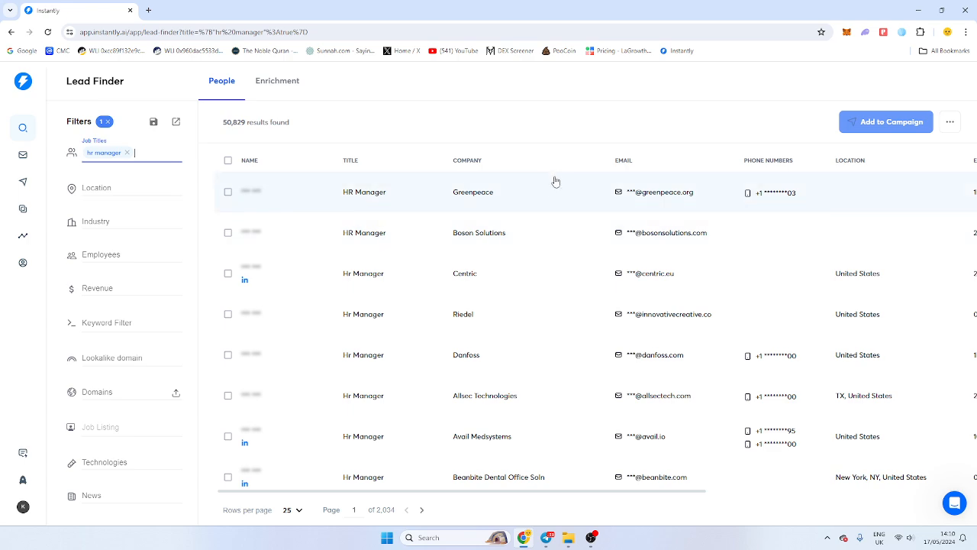
{"action": "scroll", "coordinate": [526, 305], "scroll_direction": "down", "scroll_amount": 4}
{"action": "scroll", "coordinate": [382, 305], "scroll_direction": "up", "scroll_amount": 4}
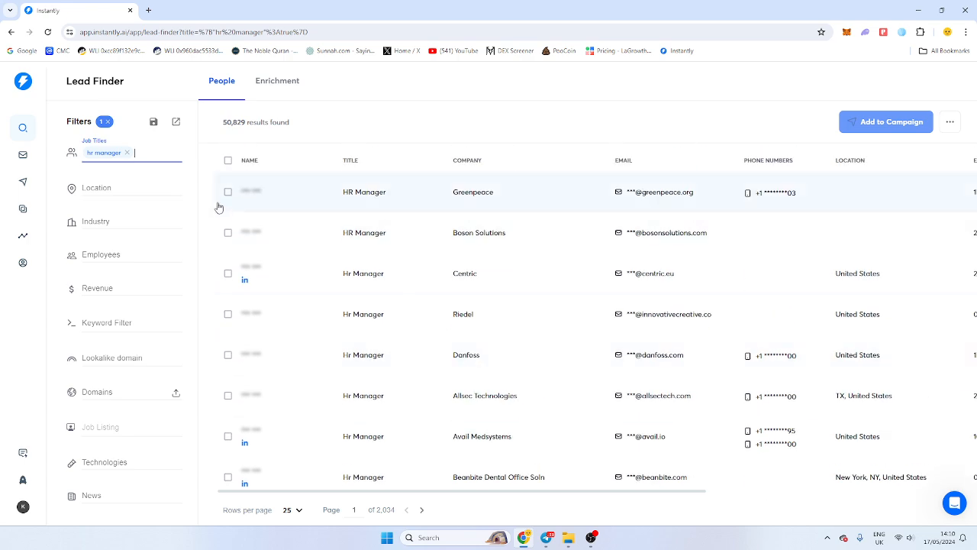
Narrow the lead search to the location United States.
{"action": "left_click", "coordinate": [119, 191]}
{"action": "type", "text": "u"}
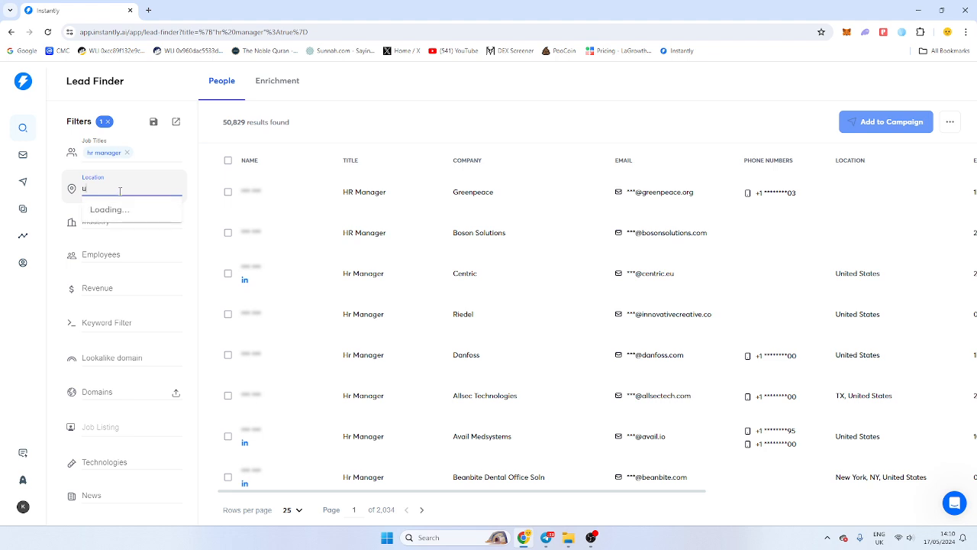
{"action": "type", "text": "nis"}
{"action": "key", "text": "BackSpace"}
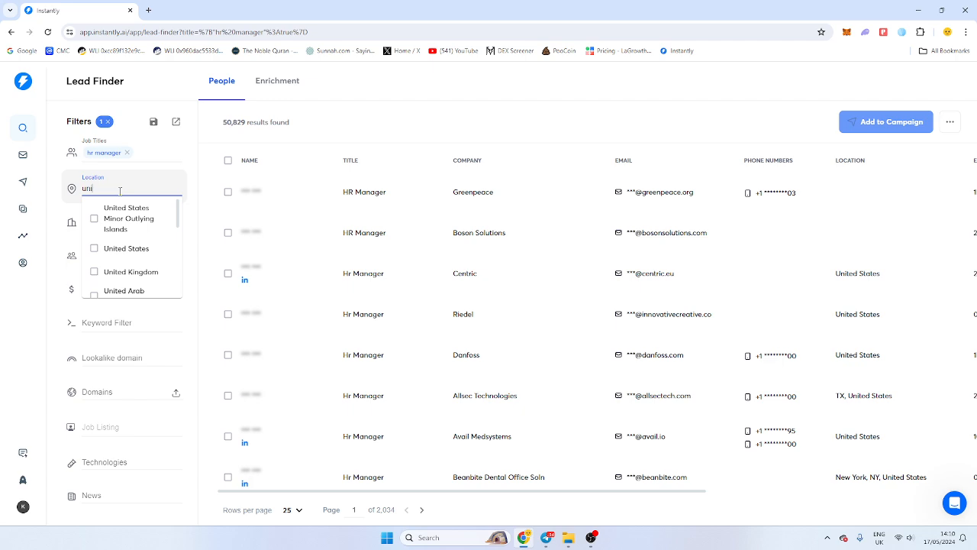
{"action": "left_click", "coordinate": [130, 248]}
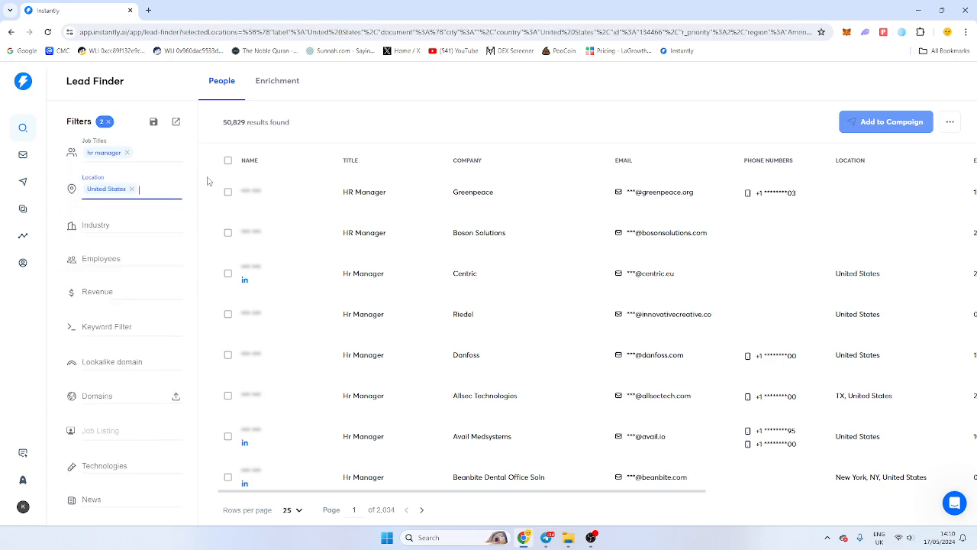
Filter the leads by the Agriculture & Mining industry and check the number of results.
{"action": "left_click", "coordinate": [129, 226]}
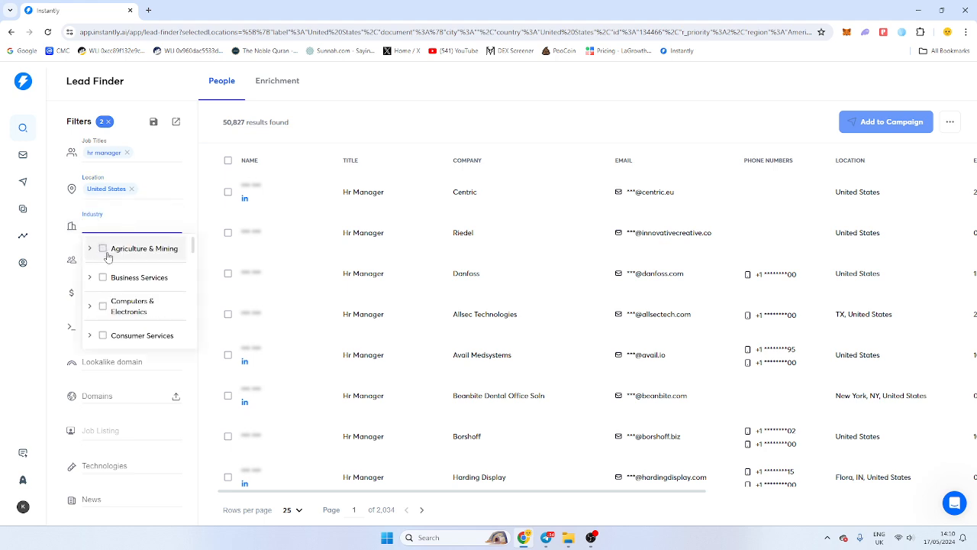
{"action": "left_click", "coordinate": [103, 248]}
{"action": "left_click", "coordinate": [371, 115]}
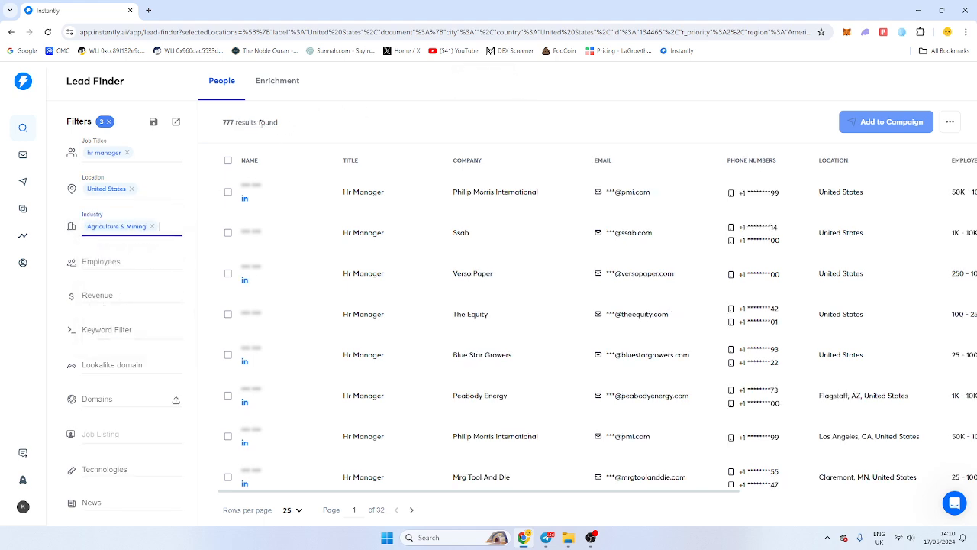
{"action": "left_click_drag", "start_coordinate": [222, 123], "coordinate": [295, 130]}
{"action": "left_click", "coordinate": [295, 130]}
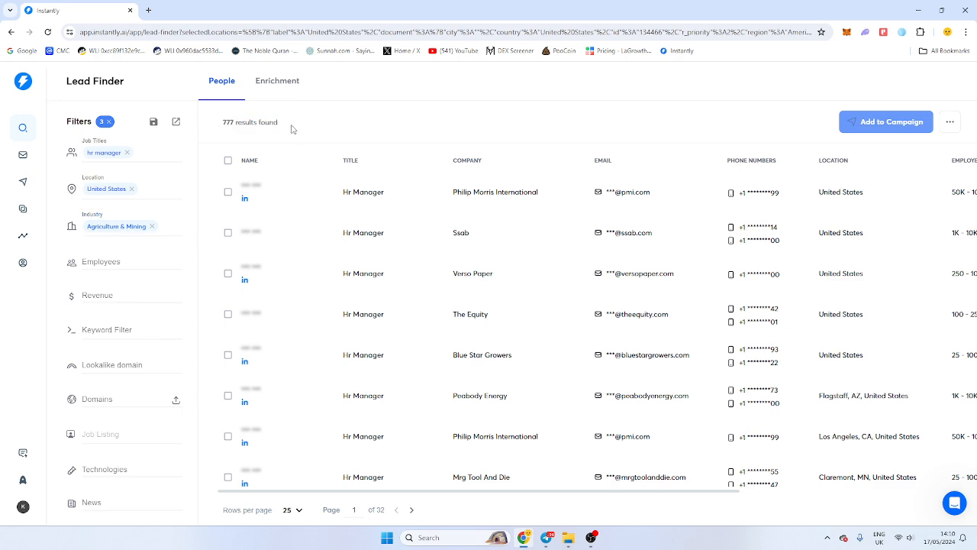
Select all leads on this page, view the available target campaigns for adding them, and close the dialog without adding.
{"action": "left_click", "coordinate": [227, 160]}
{"action": "left_click", "coordinate": [878, 124]}
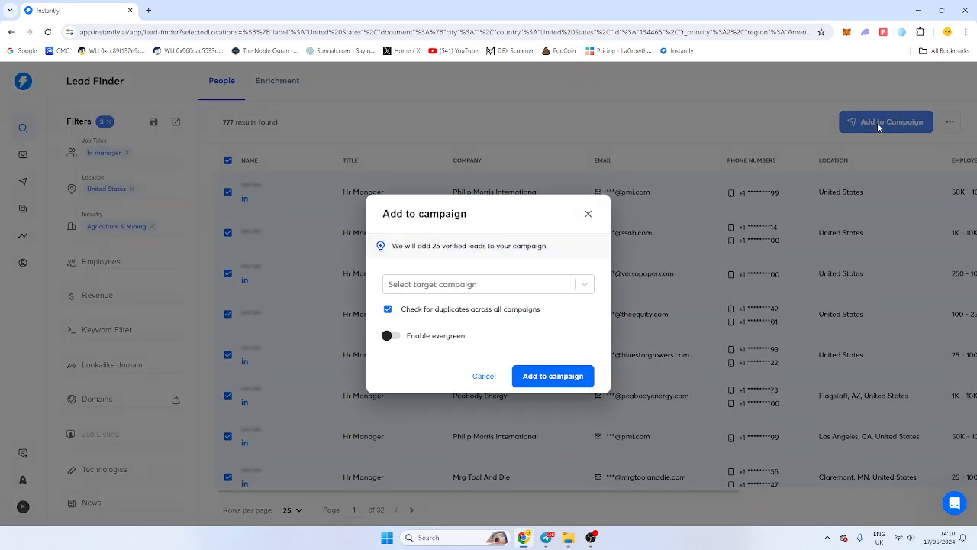
{"action": "left_click", "coordinate": [548, 287]}
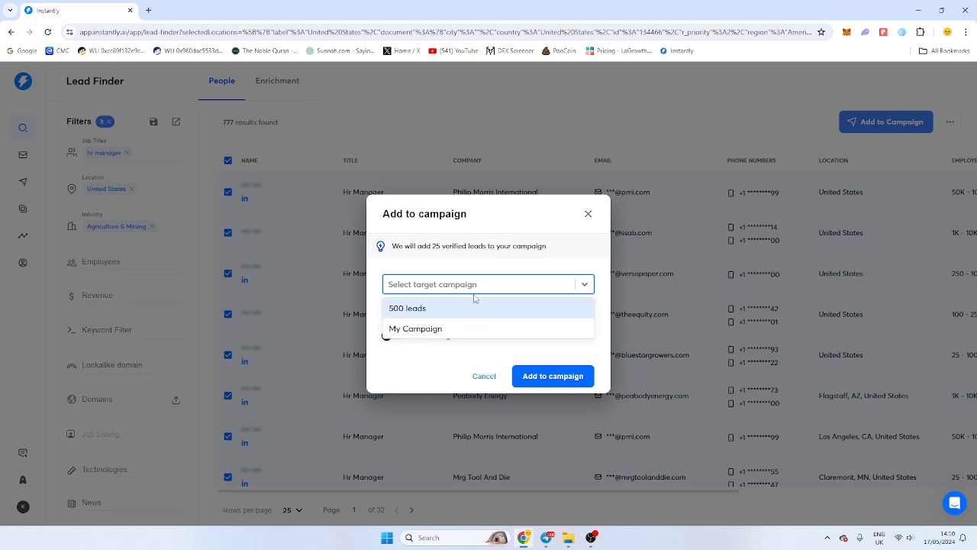
{"action": "left_click", "coordinate": [460, 150]}
Look through the selected leads and clear both the page selection and all search filters.
{"action": "scroll", "coordinate": [673, 267], "scroll_direction": "down", "scroll_amount": 1}
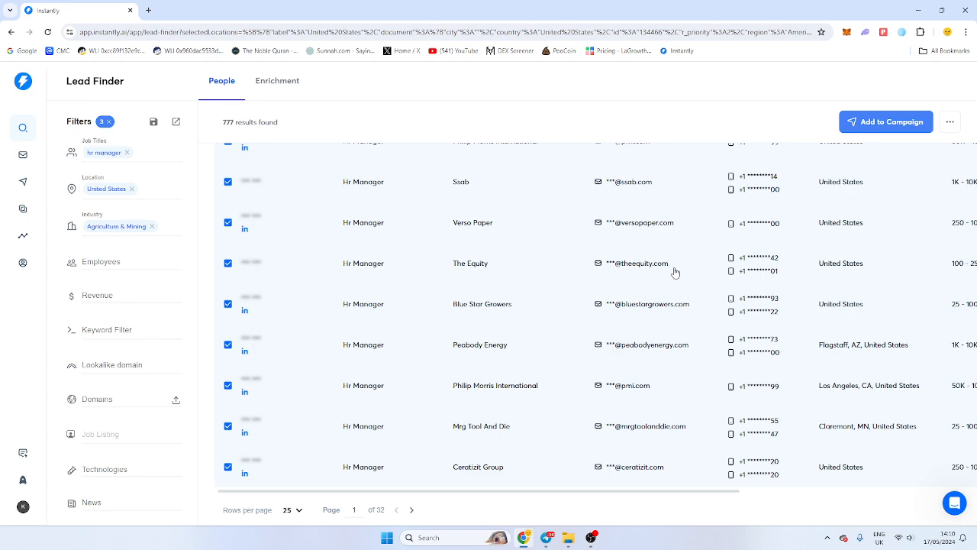
{"action": "scroll", "coordinate": [675, 344], "scroll_direction": "down", "scroll_amount": 5}
{"action": "scroll", "coordinate": [674, 382], "scroll_direction": "down", "scroll_amount": 4}
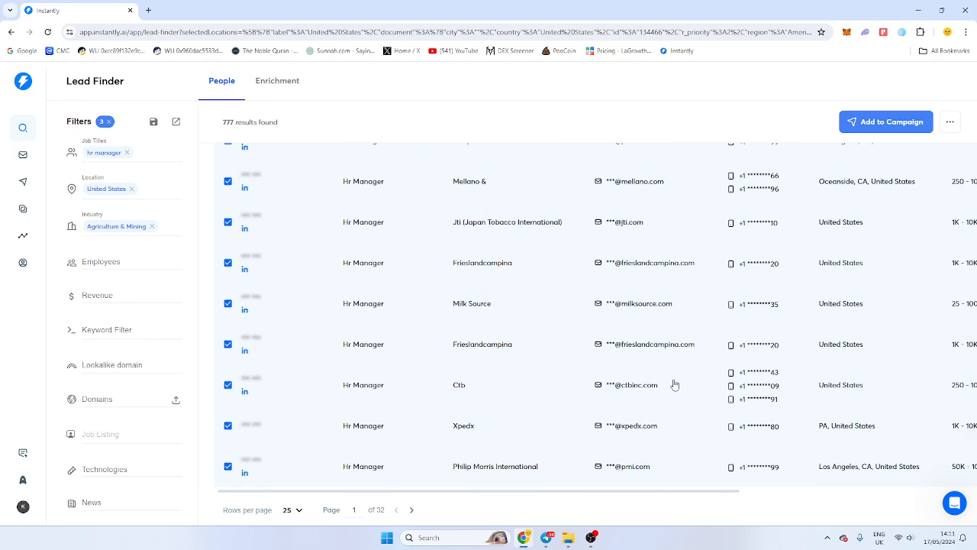
{"action": "scroll", "coordinate": [669, 383], "scroll_direction": "up", "scroll_amount": 4}
{"action": "scroll", "coordinate": [663, 382], "scroll_direction": "up", "scroll_amount": 5}
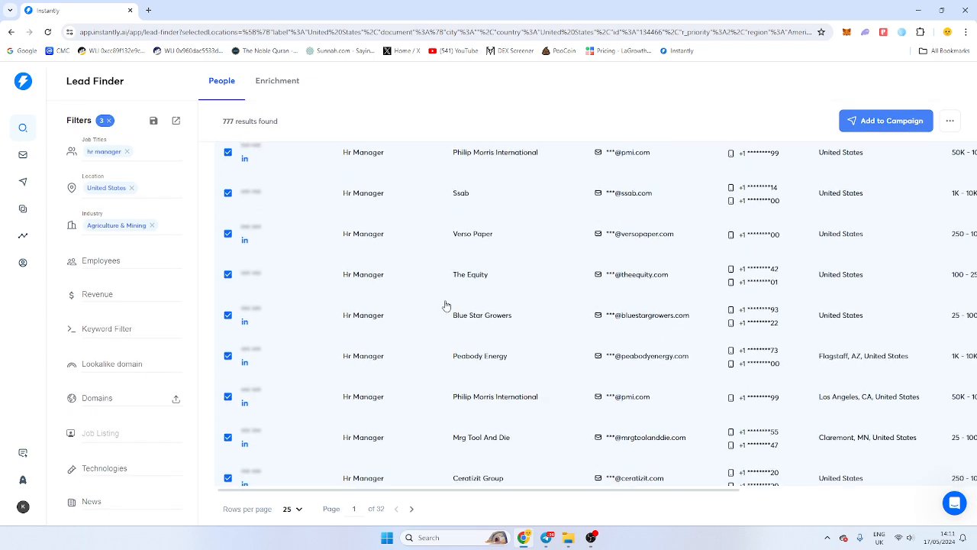
{"action": "left_click", "coordinate": [228, 161]}
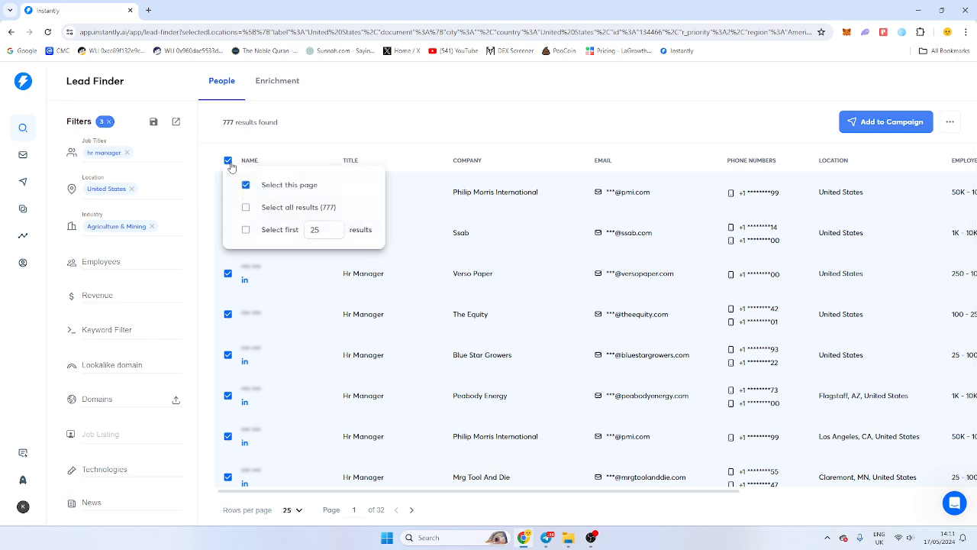
{"action": "left_click", "coordinate": [229, 161]}
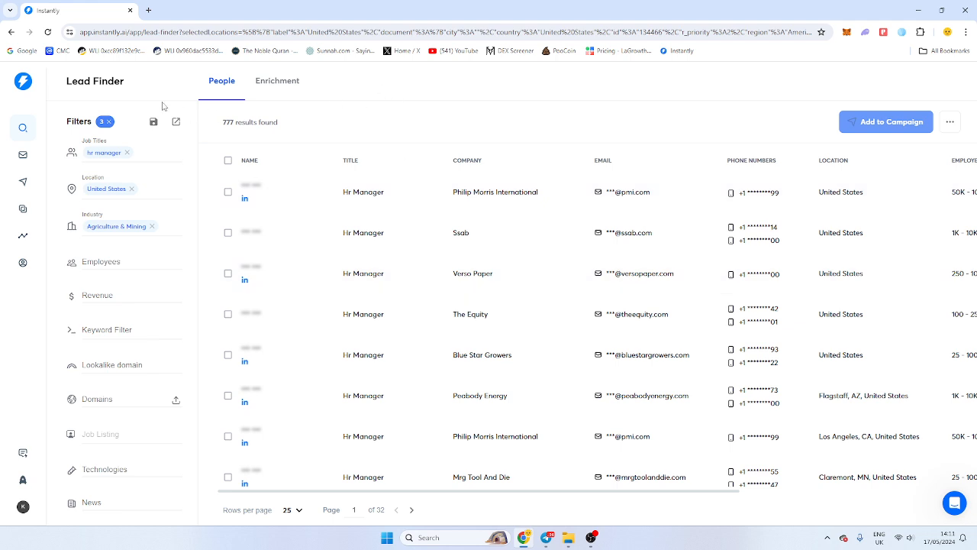
{"action": "left_click", "coordinate": [110, 123]}
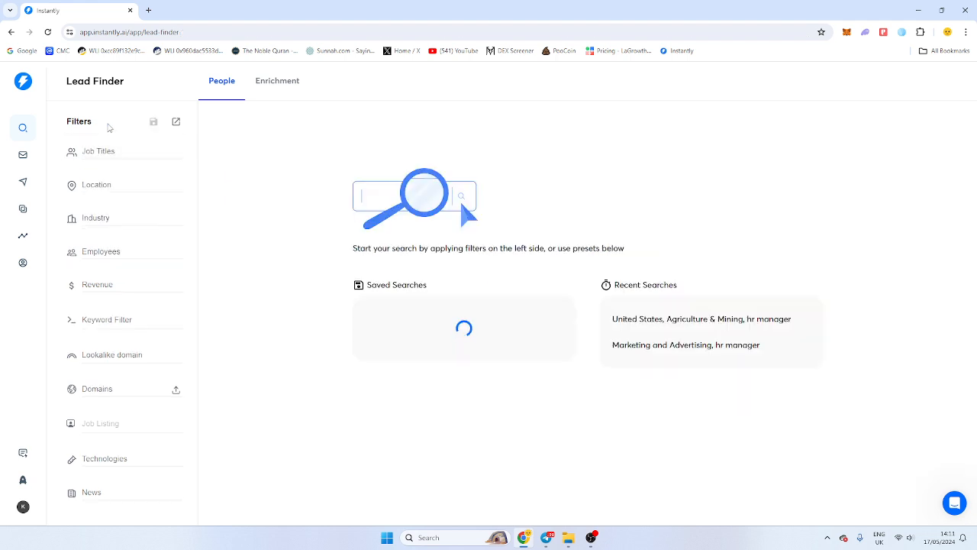
Start a new campaign from the Campaigns page and enter "100 leads HC" as its name.
{"action": "left_click", "coordinate": [23, 157]}
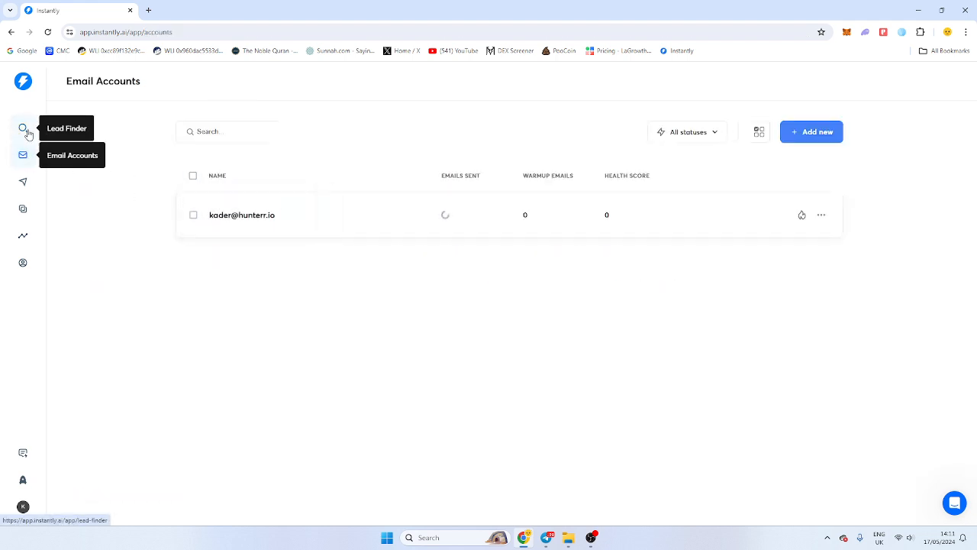
{"action": "left_click", "coordinate": [23, 182]}
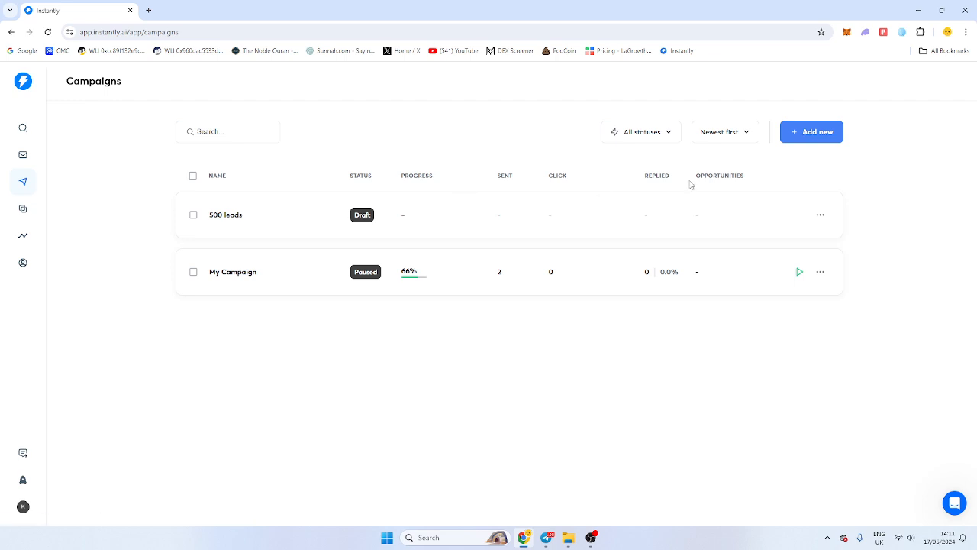
{"action": "left_click", "coordinate": [812, 136]}
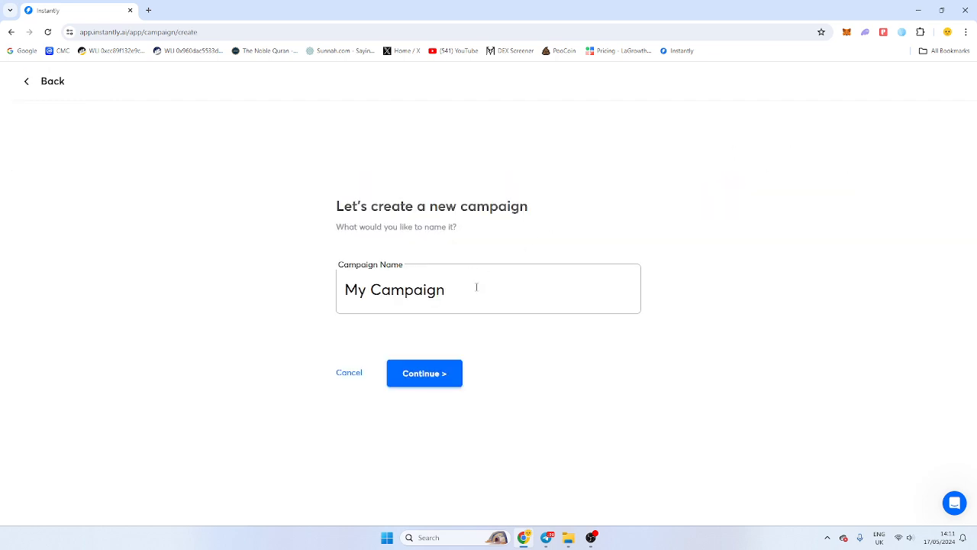
{"action": "left_click_drag", "start_coordinate": [475, 288], "coordinate": [326, 292]}
{"action": "type", "text": "100 leads"}
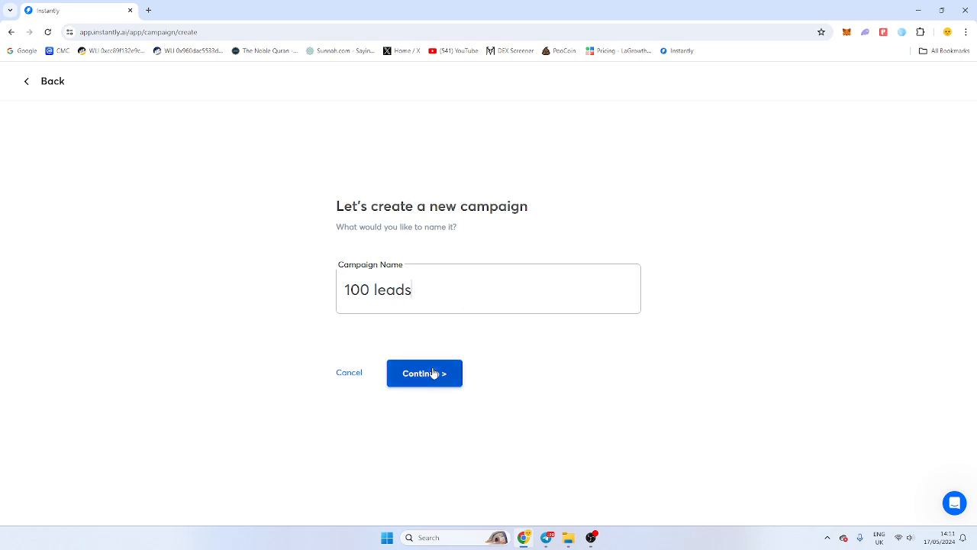
{"action": "type", "text": " HC"}
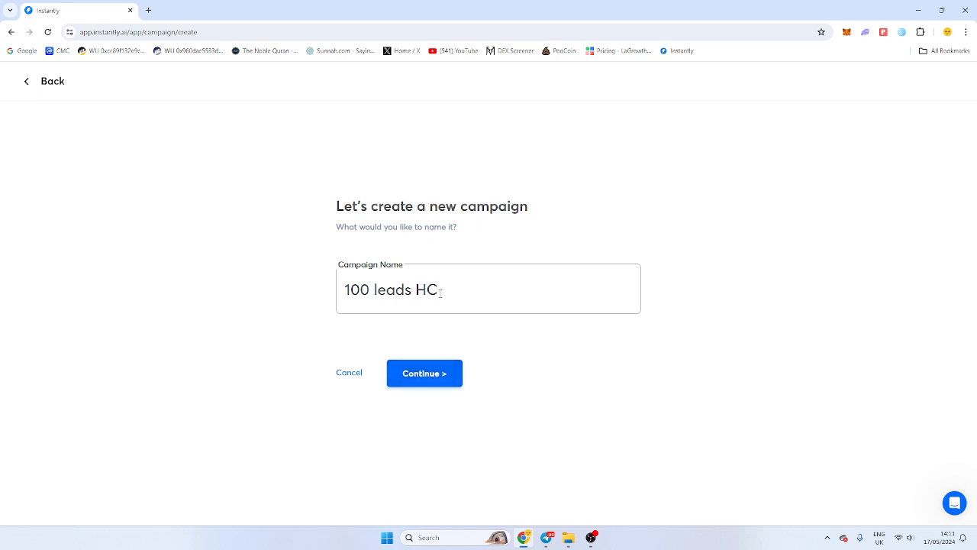
Rearrange the campaign name to put HC first, reading "HC100 leads".
{"action": "left_click_drag", "start_coordinate": [347, 290], "coordinate": [416, 293]}
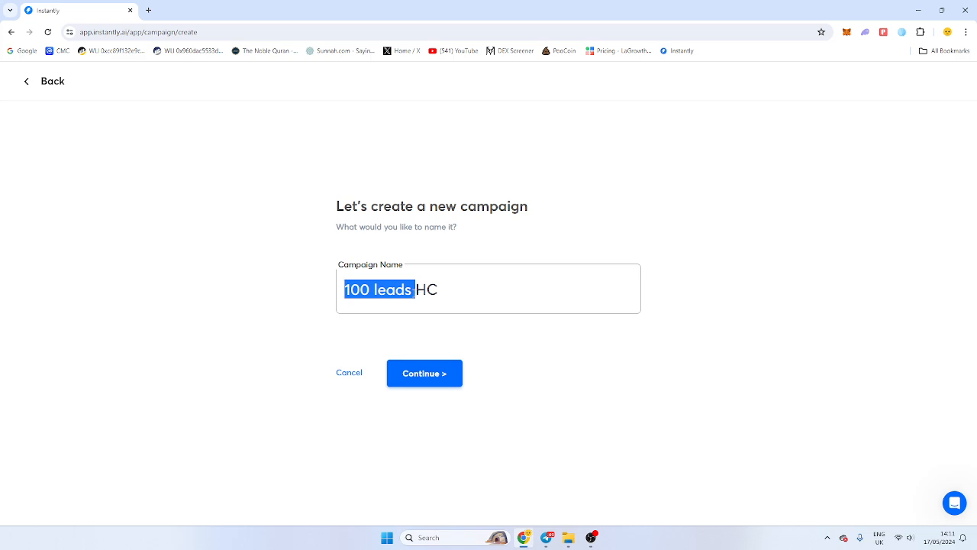
{"action": "left_click_drag", "start_coordinate": [416, 291], "coordinate": [469, 290]}
{"action": "left_click", "coordinate": [441, 290]}
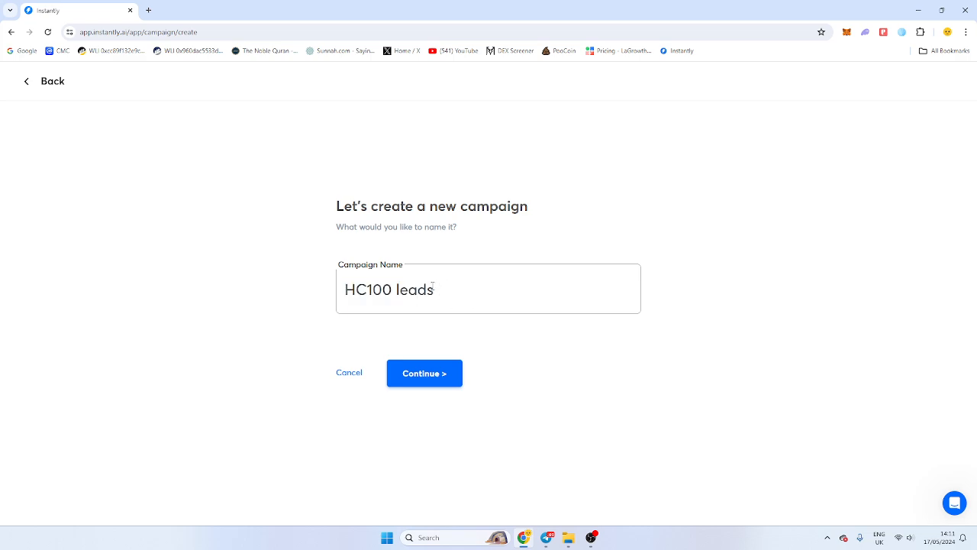
Undo the name rearrangement, change the campaign name to "100 leads HCA" and create the campaign.
{"action": "key", "text": "ctrl+z"}
{"action": "left_click", "coordinate": [465, 300]}
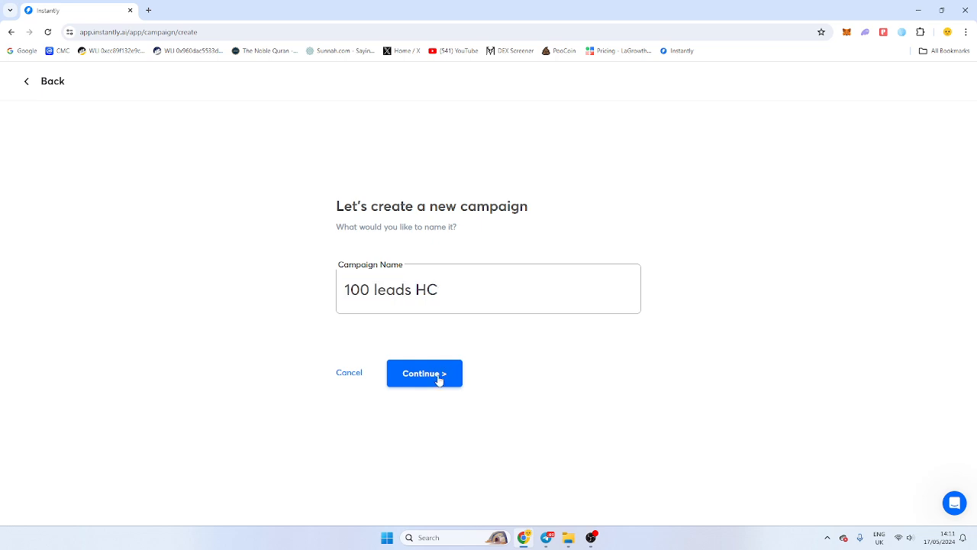
{"action": "type", "text": "A"}
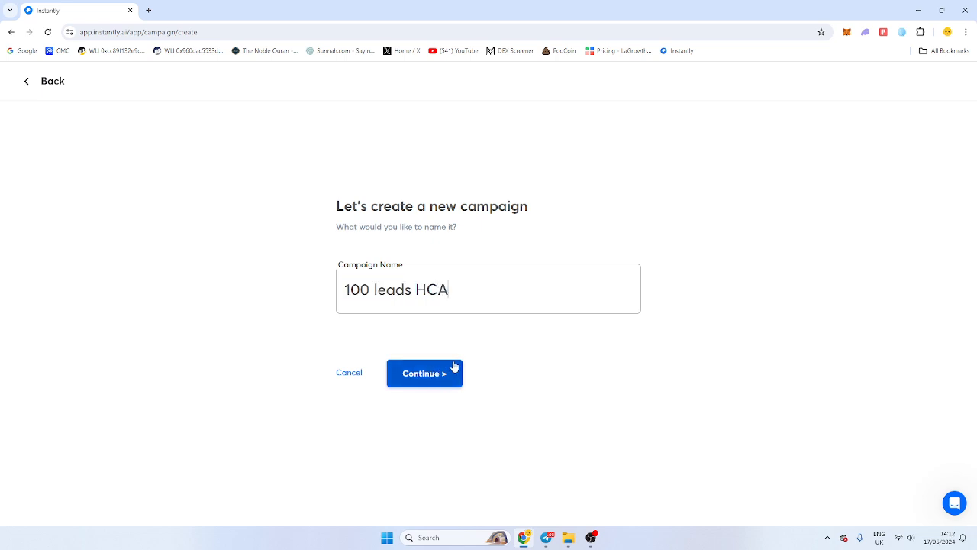
{"action": "left_click", "coordinate": [441, 381]}
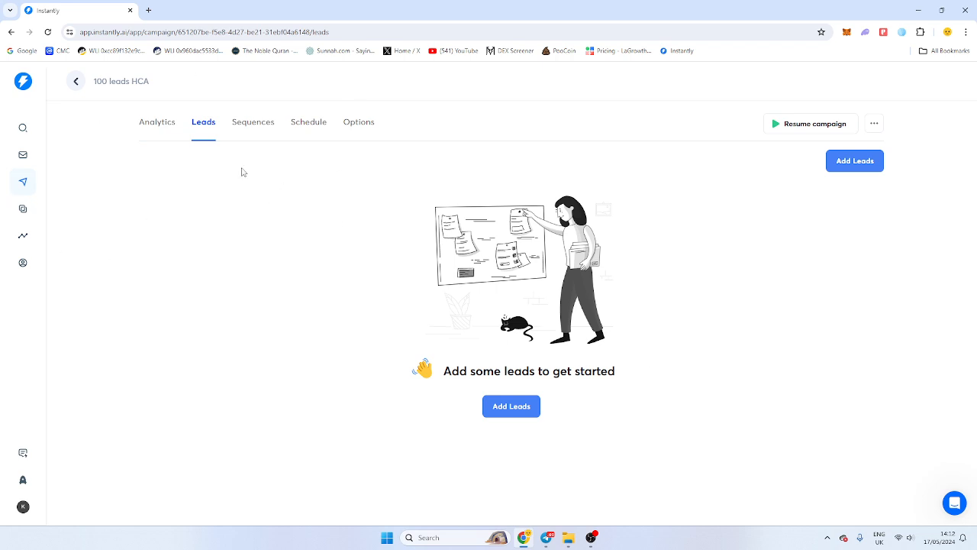
Add leads to the campaign by uploading the CSV file "leads 100 OS".
{"action": "left_click", "coordinate": [860, 169]}
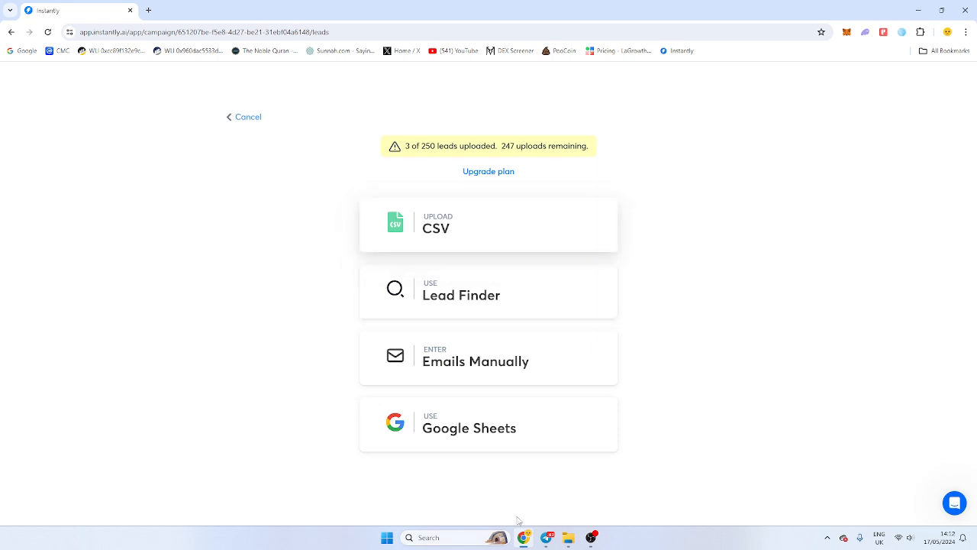
{"action": "left_click", "coordinate": [499, 239]}
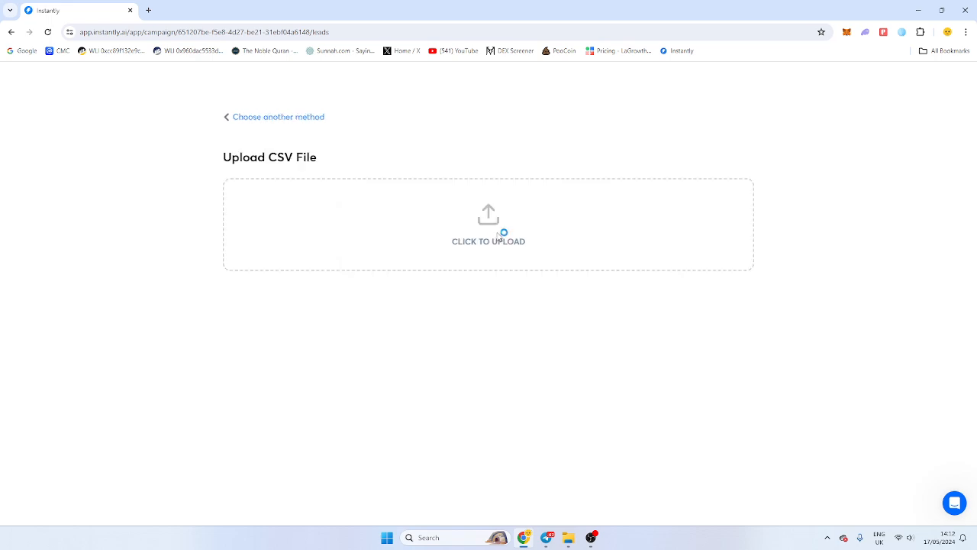
{"action": "left_click", "coordinate": [502, 232]}
{"action": "double_click", "coordinate": [420, 137]}
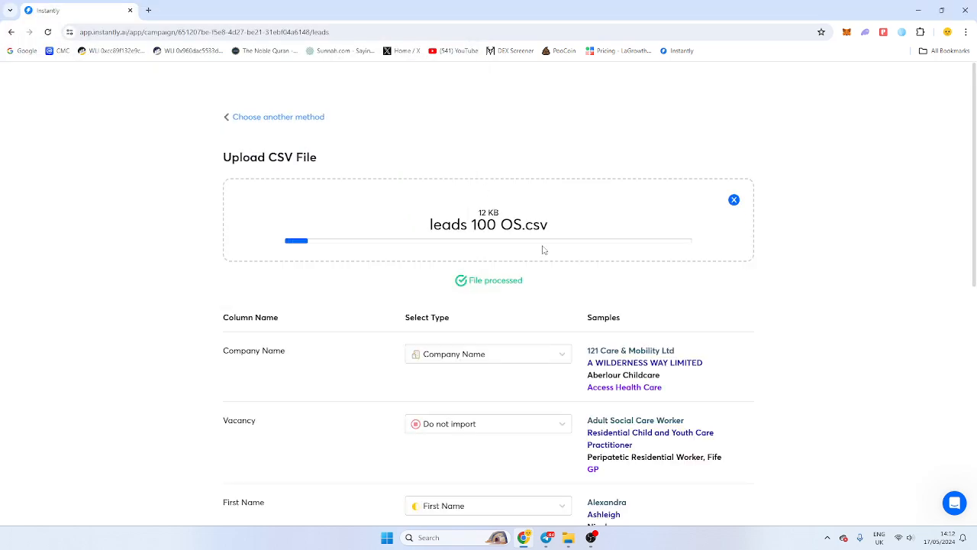
Reopen the upload file picker and open the "leads 100 OS" file from it in Excel.
{"action": "scroll", "coordinate": [825, 314], "scroll_direction": "down", "scroll_amount": 1}
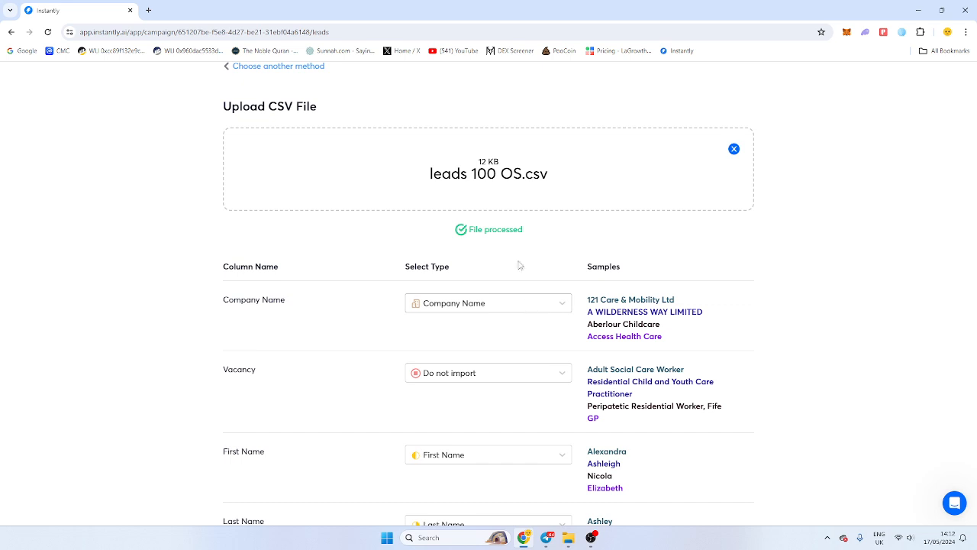
{"action": "left_click", "coordinate": [500, 180]}
{"action": "left_click", "coordinate": [420, 145]}
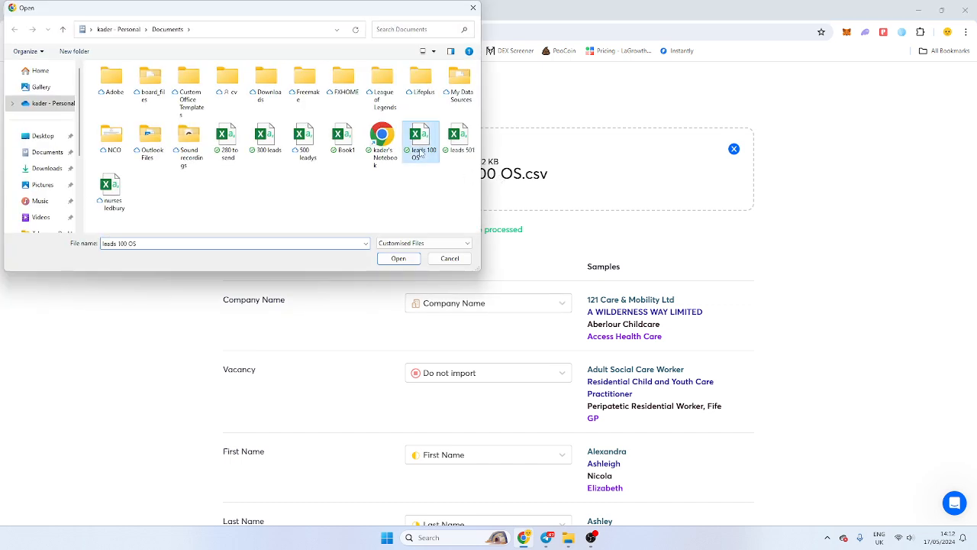
{"action": "right_click", "coordinate": [419, 150]}
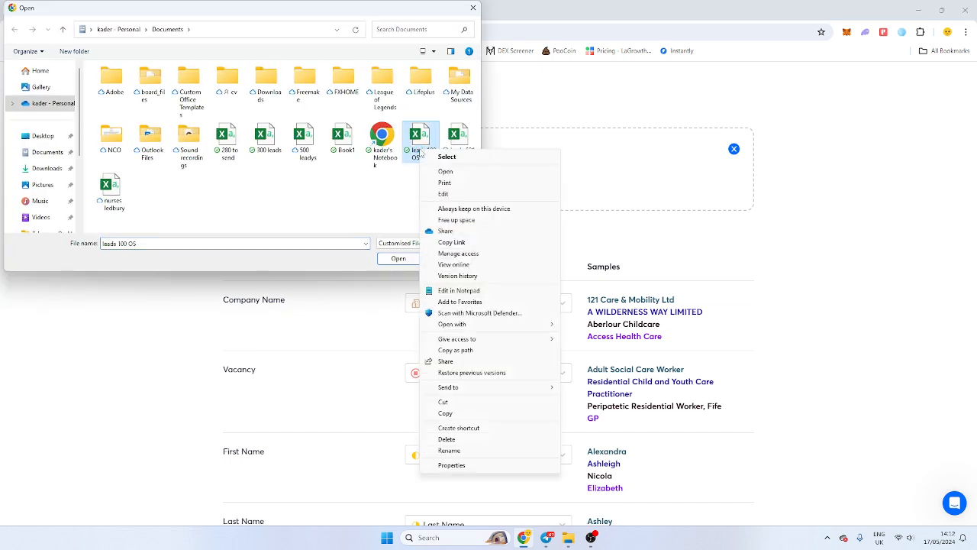
{"action": "left_click", "coordinate": [478, 173]}
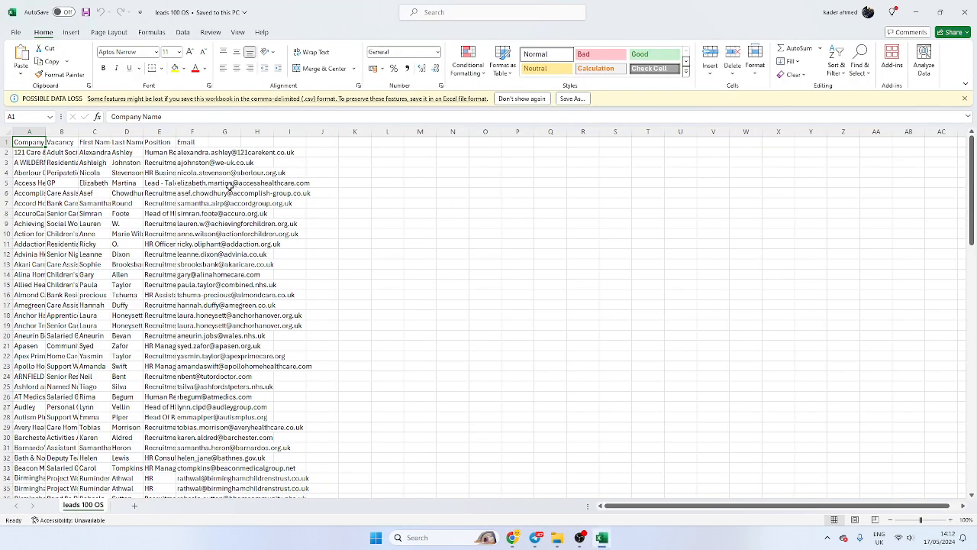
Review the header cells from Company Name to Email and the lead rows, return to the browser and dismiss the file picker.
{"action": "left_click", "coordinate": [127, 181]}
{"action": "left_click", "coordinate": [36, 145]}
{"action": "key", "text": "Right"}
{"action": "key", "text": "Right"}
{"action": "key", "text": "Right"}
{"action": "key", "text": "Right"}
{"action": "key", "text": "Right"}
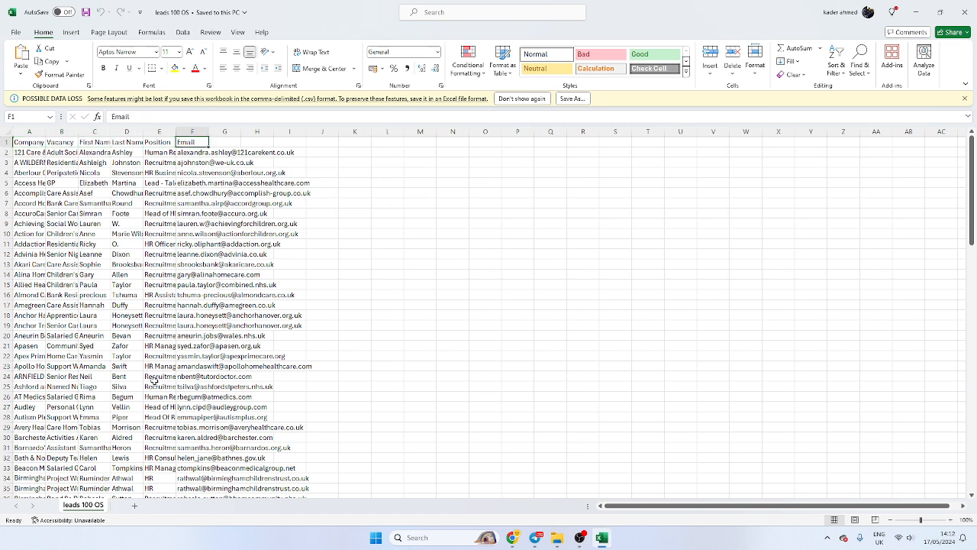
{"action": "scroll", "coordinate": [297, 358], "scroll_direction": "down", "scroll_amount": 20}
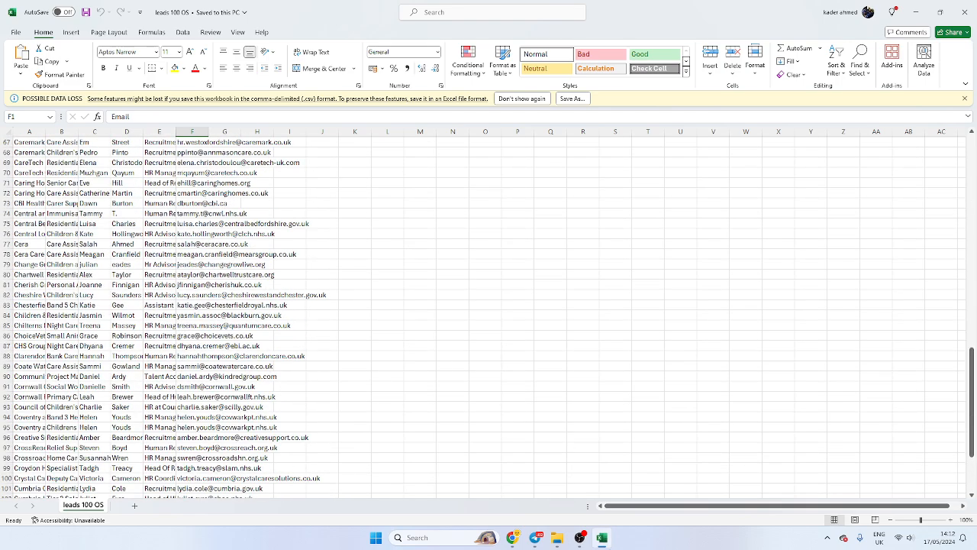
{"action": "left_click", "coordinate": [602, 537]}
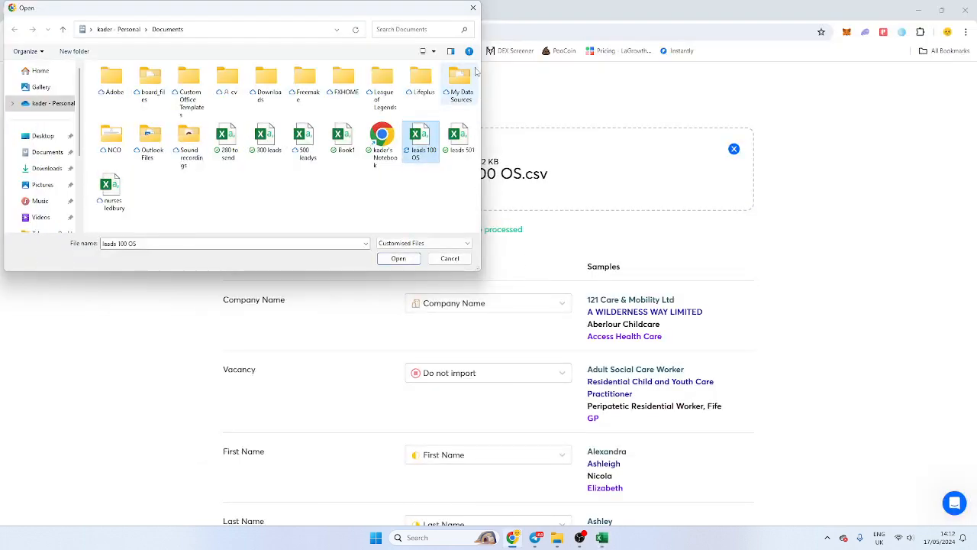
{"action": "left_click", "coordinate": [472, 7]}
Map both the Vacancy and Position columns of the CSV to Custom Variable and review the column mapping.
{"action": "scroll", "coordinate": [508, 294], "scroll_direction": "down", "scroll_amount": 3}
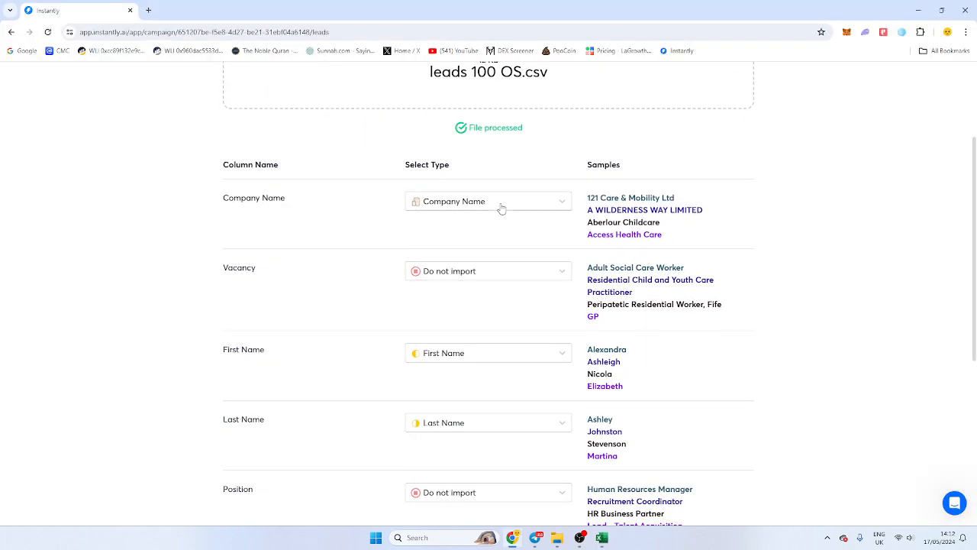
{"action": "left_click", "coordinate": [487, 278]}
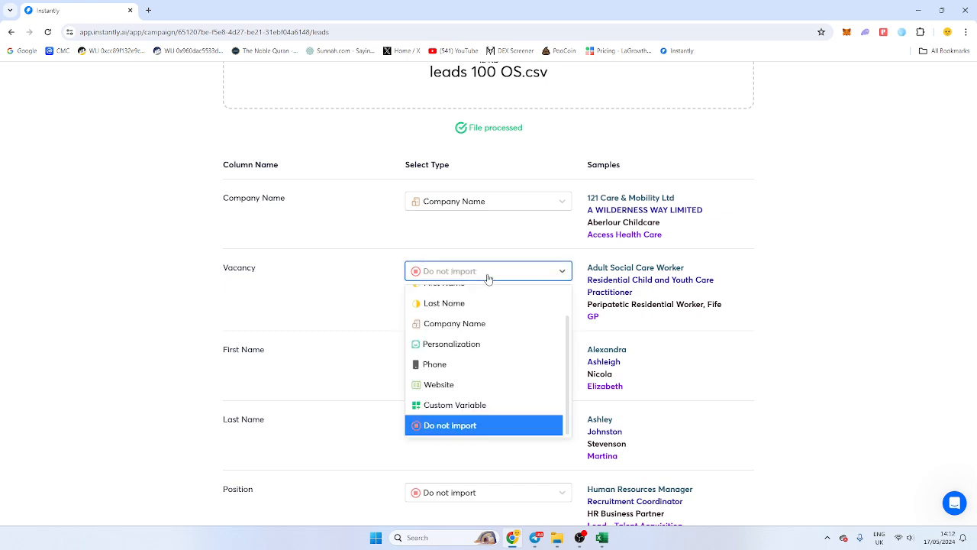
{"action": "left_click", "coordinate": [478, 408]}
{"action": "scroll", "coordinate": [475, 381], "scroll_direction": "down", "scroll_amount": 3}
{"action": "left_click", "coordinate": [471, 343]}
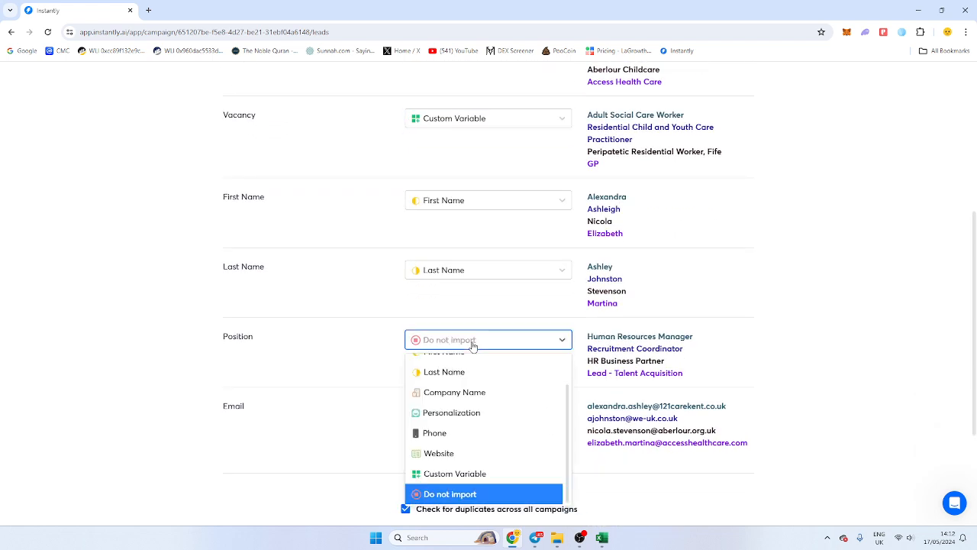
{"action": "left_click", "coordinate": [473, 473]}
{"action": "left_click", "coordinate": [803, 312]}
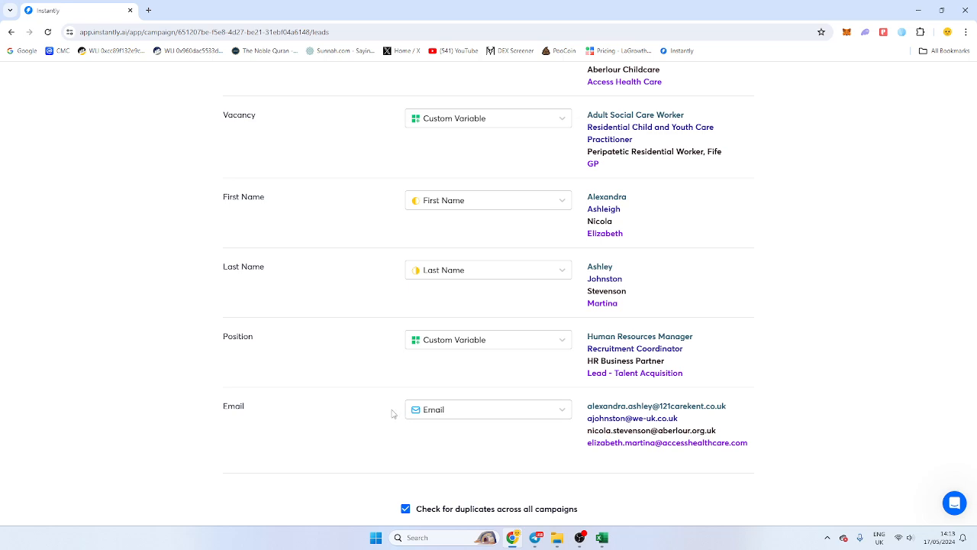
{"action": "scroll", "coordinate": [467, 145], "scroll_direction": "up", "scroll_amount": 2}
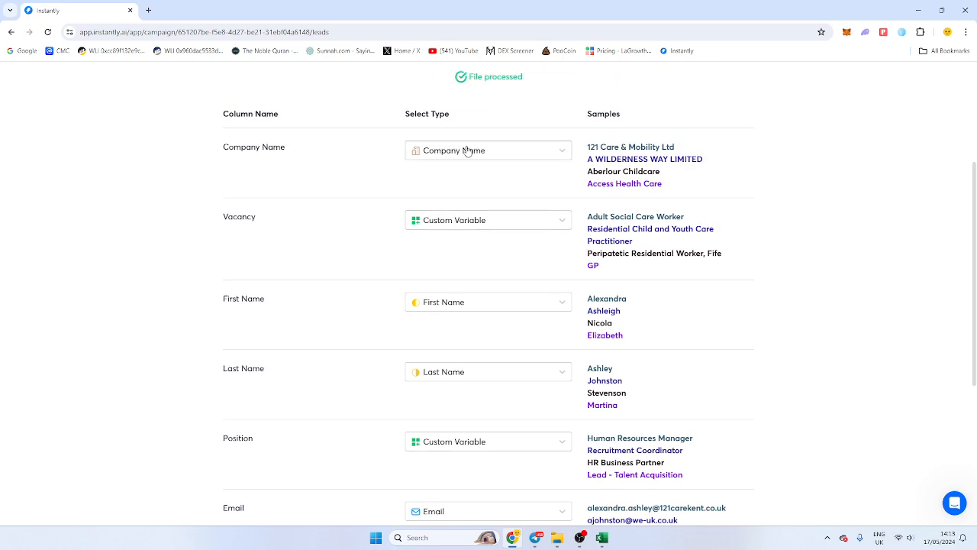
{"action": "scroll", "coordinate": [473, 150], "scroll_direction": "down", "scroll_amount": 4}
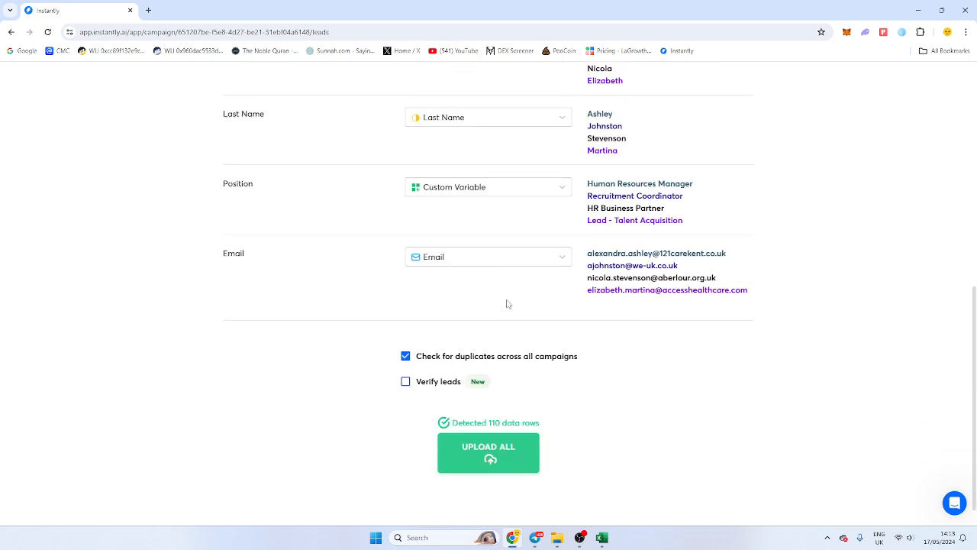
Try to upload all leads with Verify leads enabled, close the verification credits offer and disable the option again.
{"action": "left_click", "coordinate": [407, 382]}
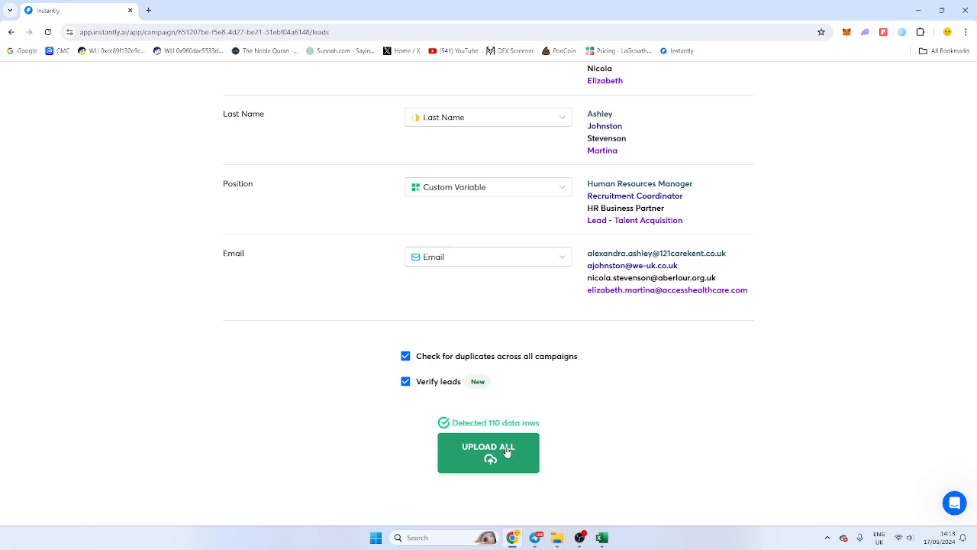
{"action": "scroll", "coordinate": [503, 449], "scroll_direction": "up", "scroll_amount": 9}
{"action": "scroll", "coordinate": [525, 409], "scroll_direction": "down", "scroll_amount": 7}
{"action": "scroll", "coordinate": [526, 413], "scroll_direction": "down", "scroll_amount": 2}
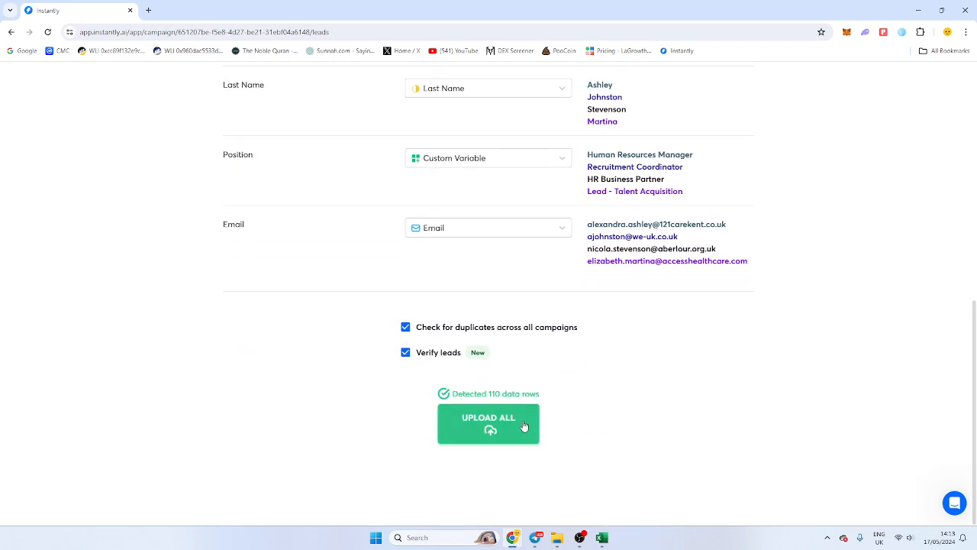
{"action": "left_click", "coordinate": [489, 432]}
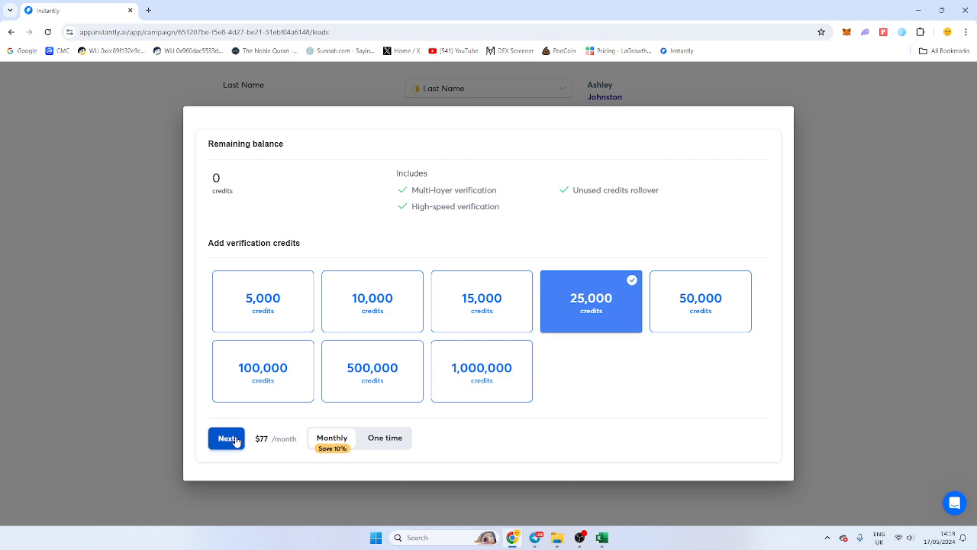
{"action": "left_click", "coordinate": [893, 252]}
{"action": "left_click", "coordinate": [405, 353]}
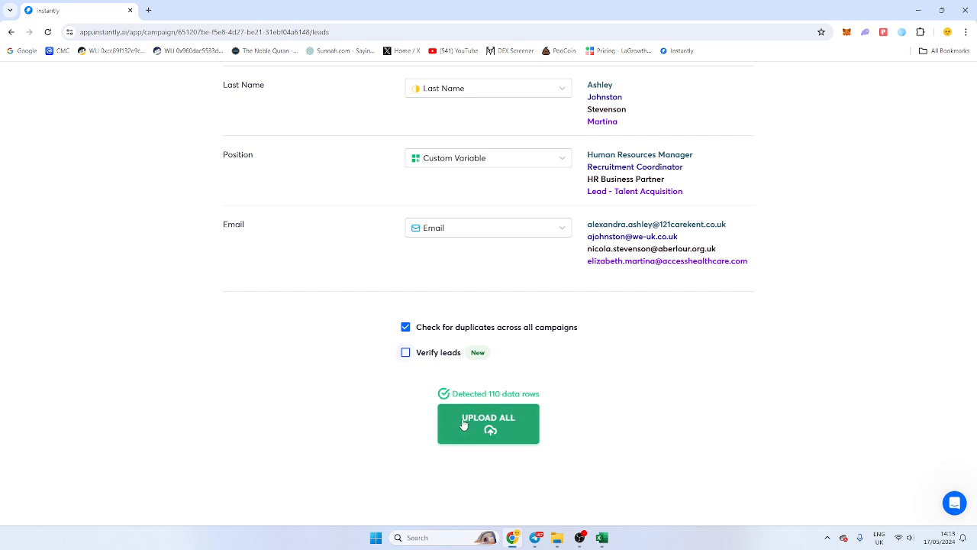
Upload all leads without verification and move on to the campaign's email sequence.
{"action": "left_click", "coordinate": [463, 424]}
{"action": "left_click", "coordinate": [463, 323]}
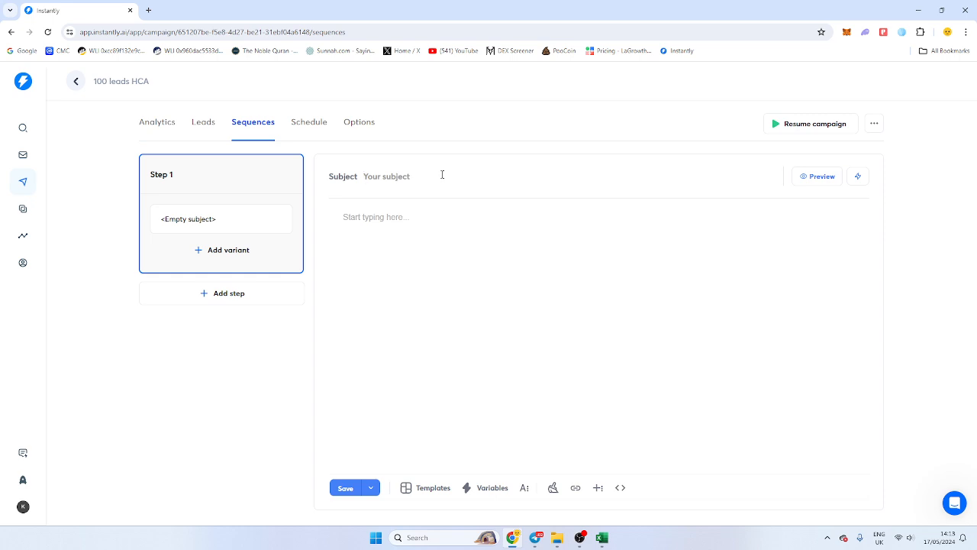
Set the Step 1 email subject to "HCA" and begin the body with "Hello {{firstName}}" using the First Name variable.
{"action": "type", "text": "HCA"}
{"action": "key", "text": "Tab"}
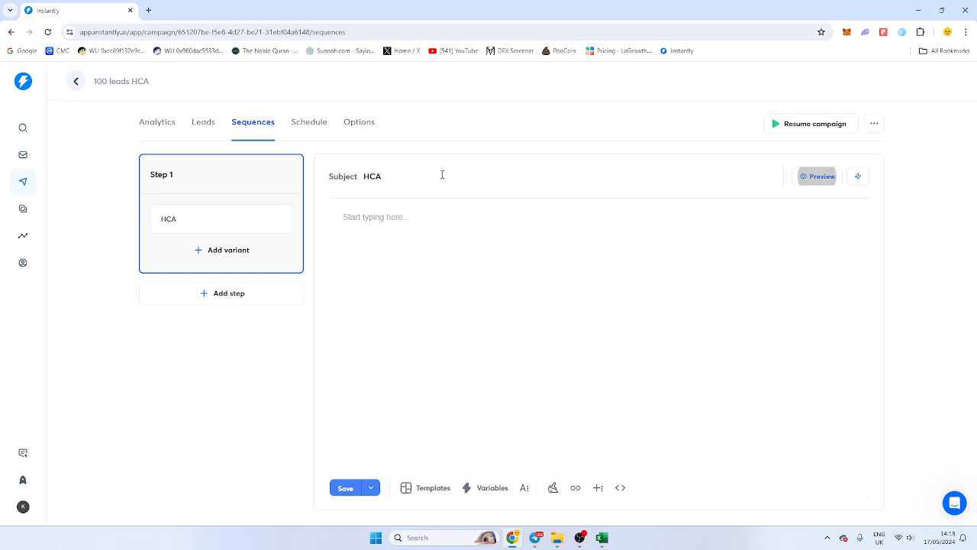
{"action": "key", "text": "Tab"}
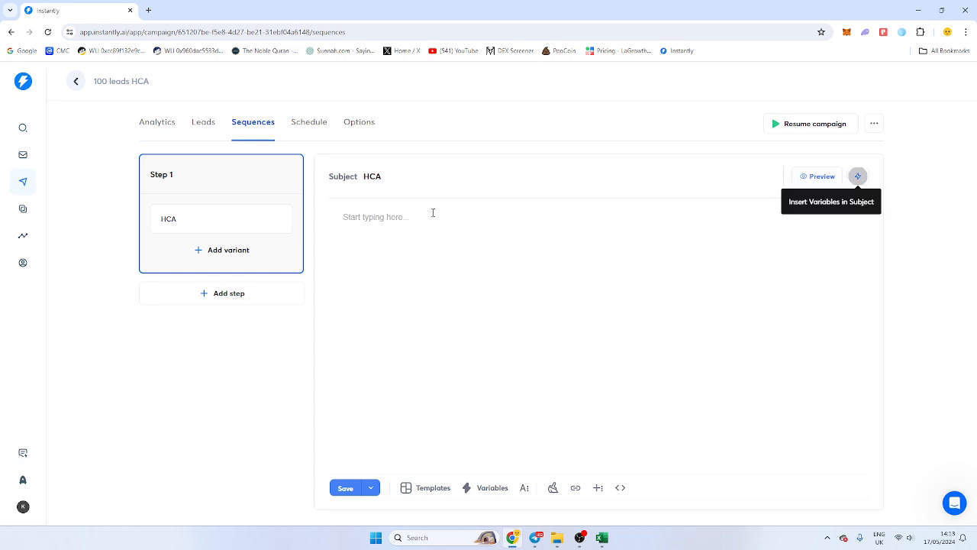
{"action": "key", "text": "Tab"}
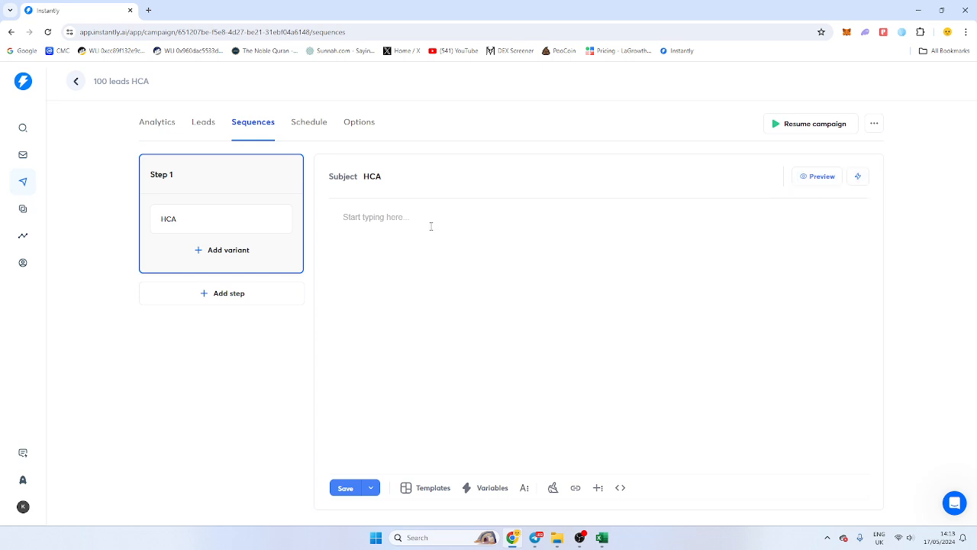
{"action": "type", "text": "Hello"}
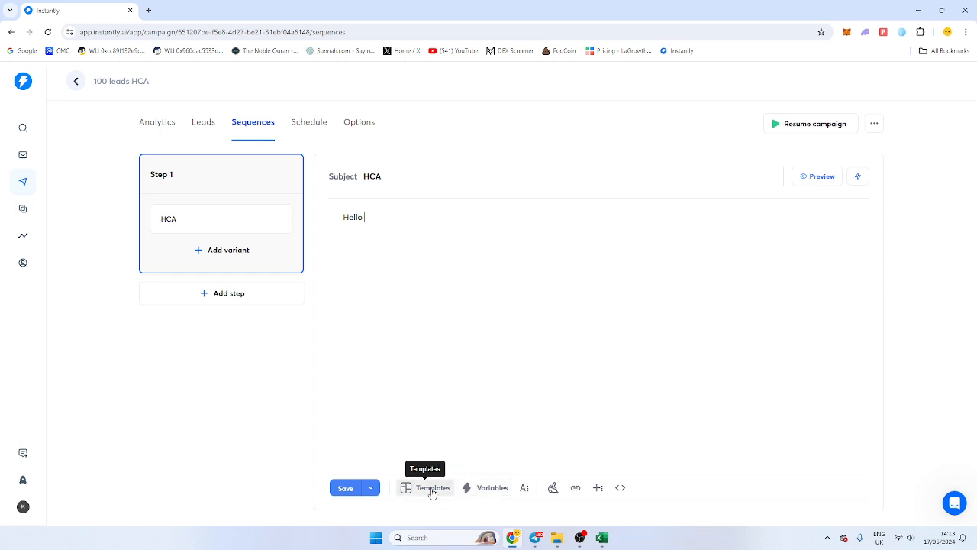
{"action": "left_click", "coordinate": [483, 487]}
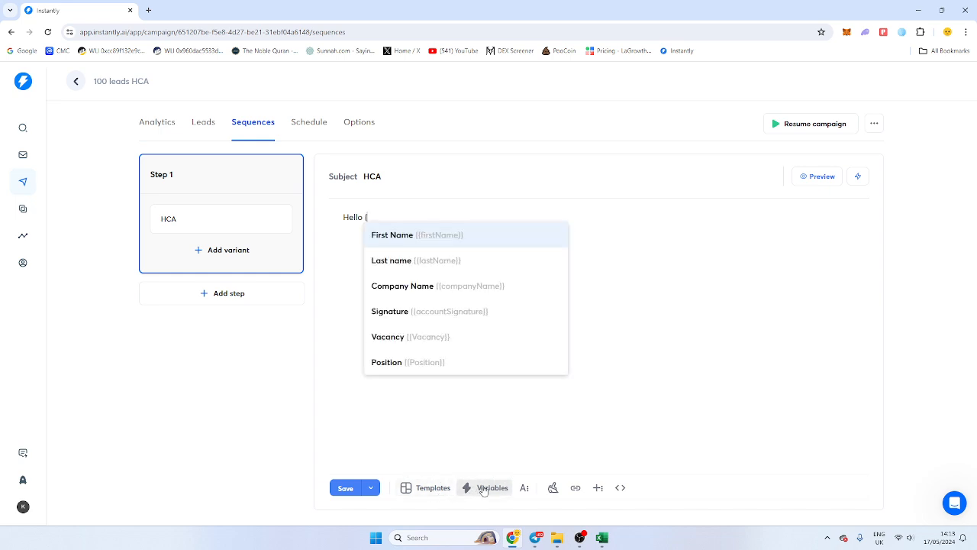
{"action": "left_click", "coordinate": [422, 245]}
{"action": "left_click", "coordinate": [490, 241]}
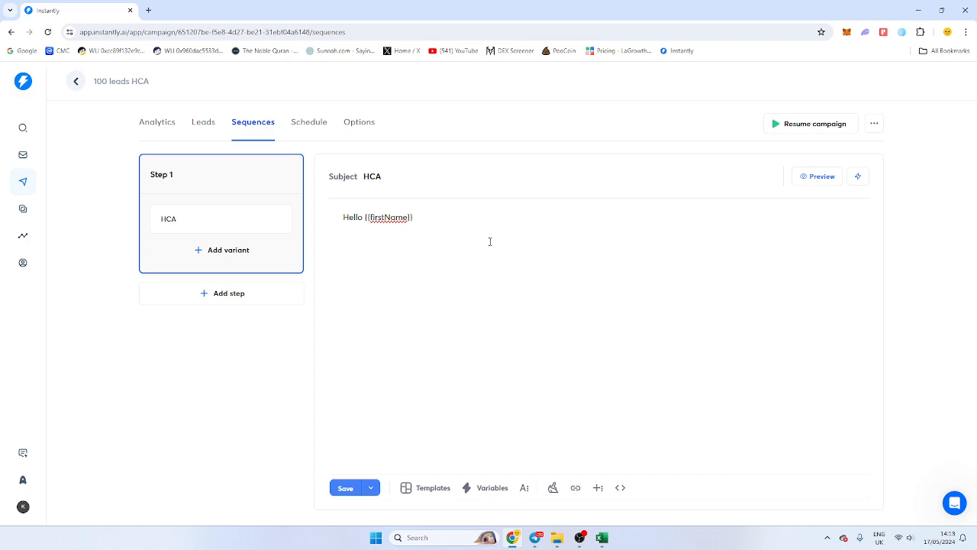
Add the line "I saw you are recruiting for a {{Vacancy}}" below the greeting, inserting the Vacancy variable.
{"action": "key", "text": "Return"}
{"action": "type", "text": "I saw you are recruiting for a"}
{"action": "left_click", "coordinate": [488, 487]}
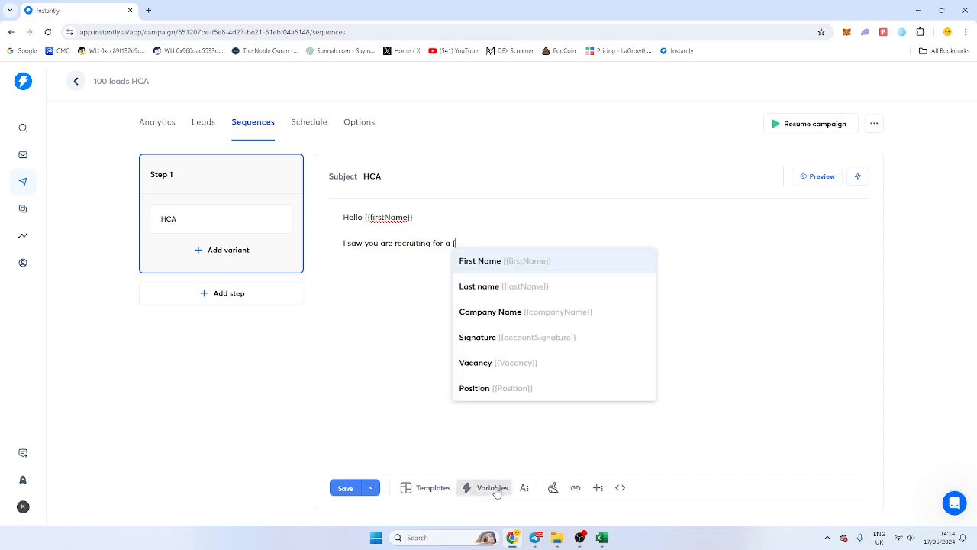
{"action": "left_click", "coordinate": [550, 363]}
Highlight part of the Vacancy variable, re-enter its closing brace with the Vacancy suggestion and add a comma after it.
{"action": "key", "text": "shift+Left"}
{"action": "key", "text": "shift+Left"}
{"action": "key", "text": "shift+Left"}
{"action": "key", "text": "shift+Left"}
{"action": "key", "text": "shift+Left"}
{"action": "key", "text": "shift+Left"}
{"action": "key", "text": "shift+Left"}
{"action": "key", "text": "shift+Left"}
{"action": "key", "text": "shift+Left"}
{"action": "key", "text": "shift+Left"}
{"action": "key", "text": "shift+Left"}
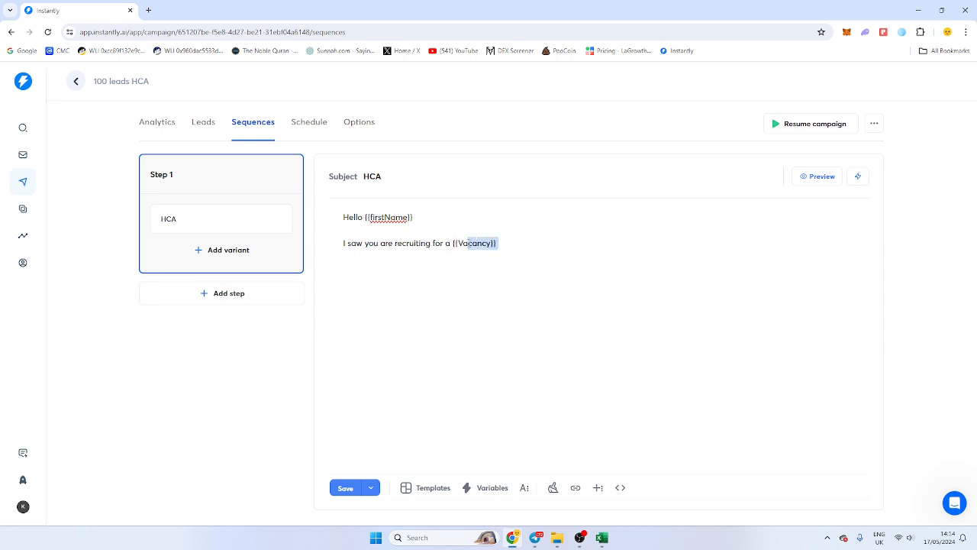
{"action": "left_click", "coordinate": [508, 246]}
{"action": "type", "text": "}"}
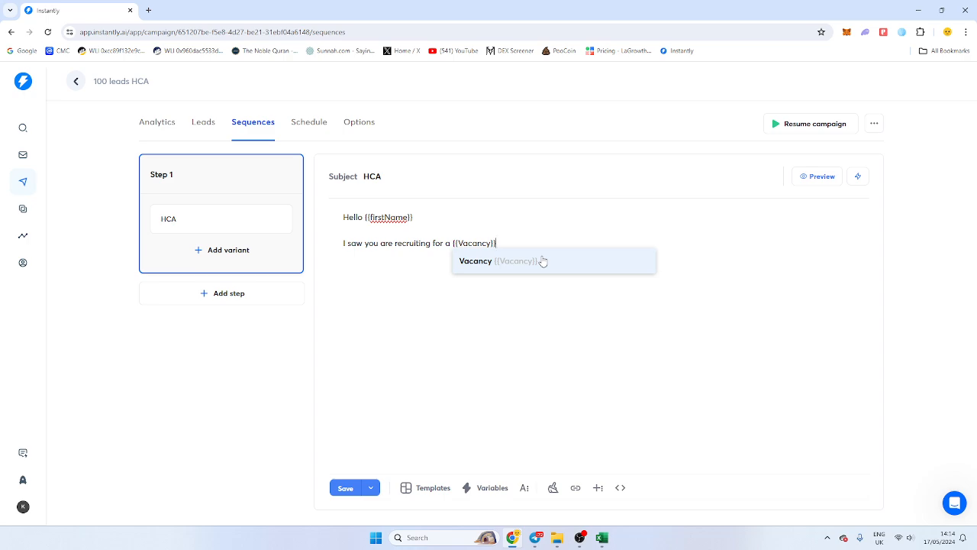
{"action": "left_click", "coordinate": [543, 261]}
{"action": "type", "text": ","}
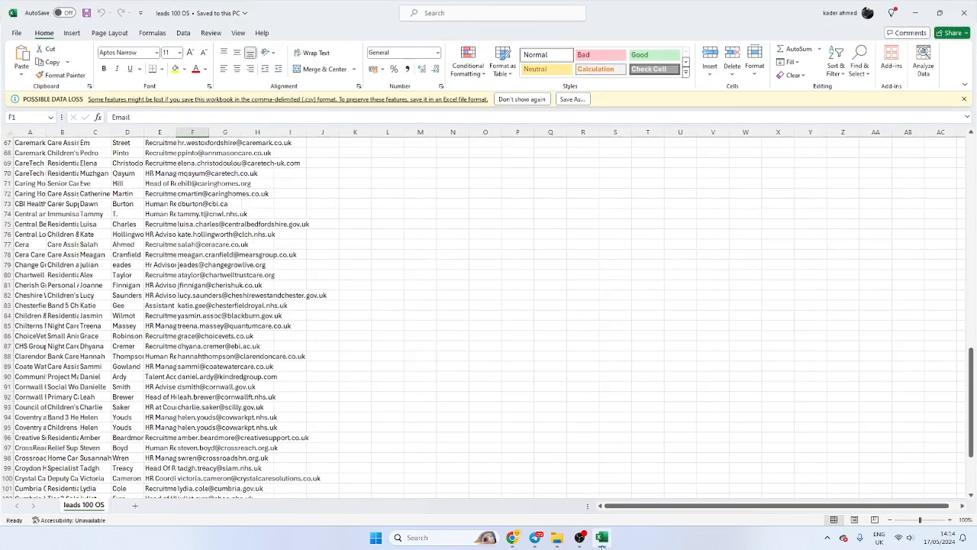
Switch to the Excel leads sheet and check how several job titles in the vacancy column are written.
{"action": "left_click", "coordinate": [601, 538]}
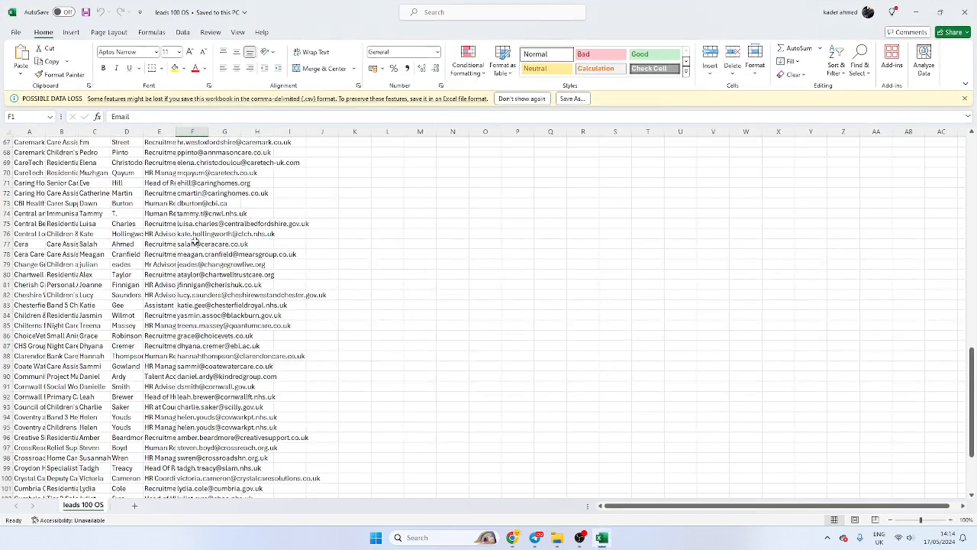
{"action": "left_click", "coordinate": [58, 143]}
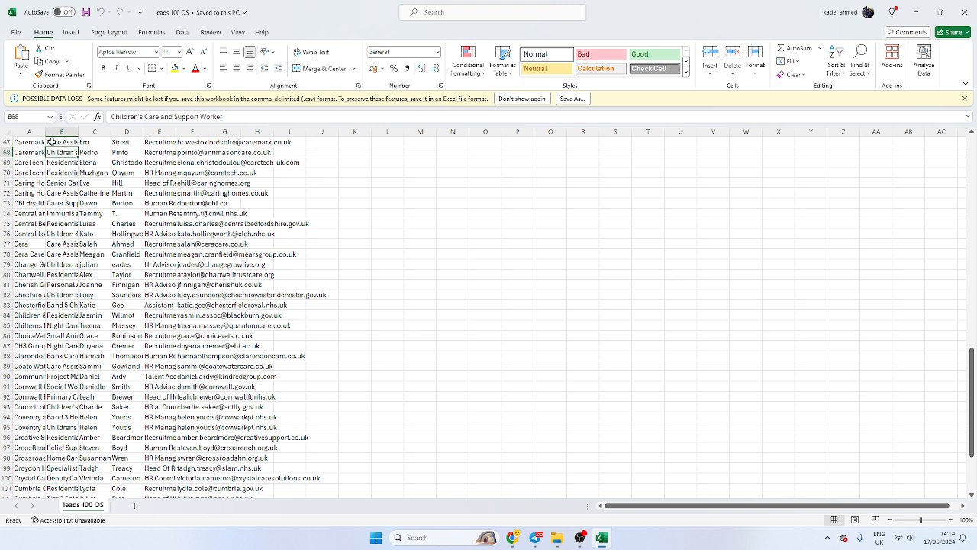
{"action": "left_click", "coordinate": [113, 116]}
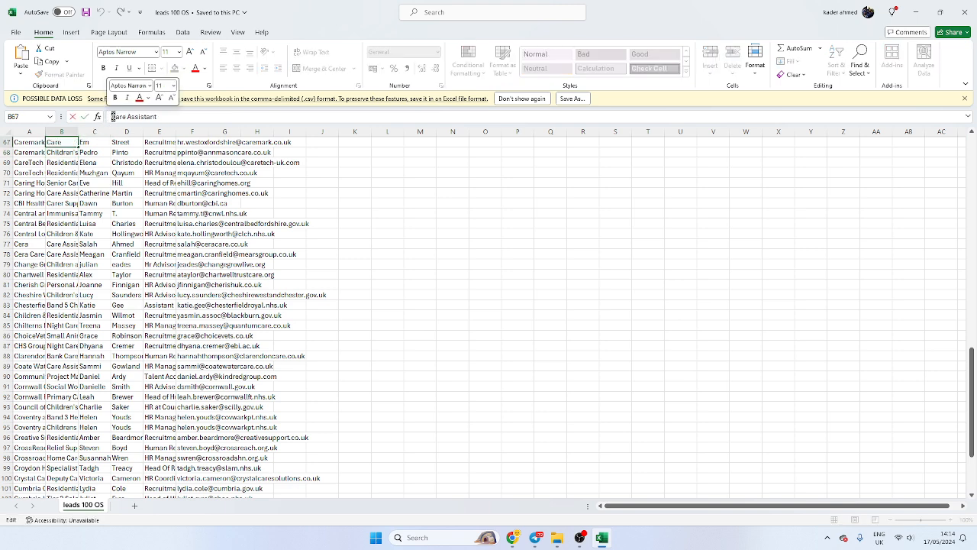
{"action": "left_click", "coordinate": [58, 216]}
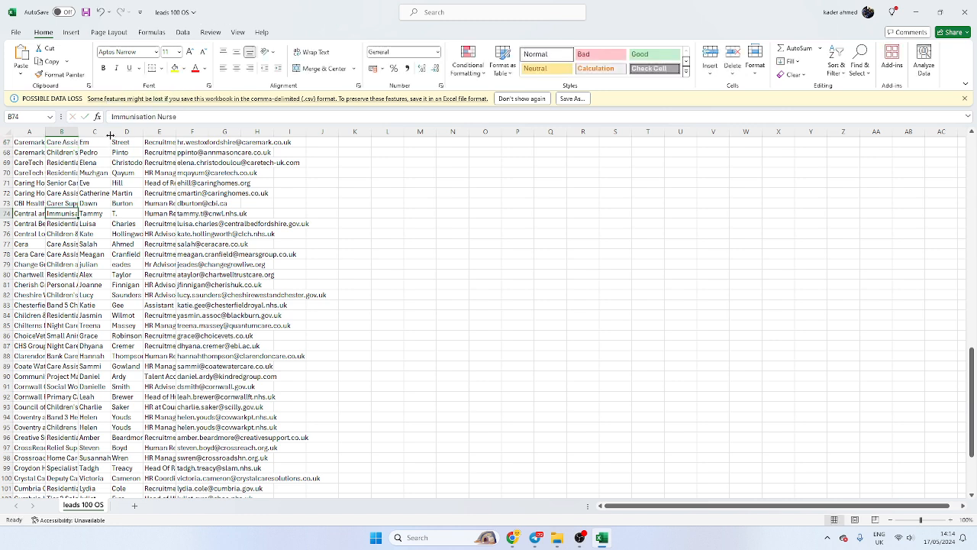
{"action": "left_click", "coordinate": [58, 244]}
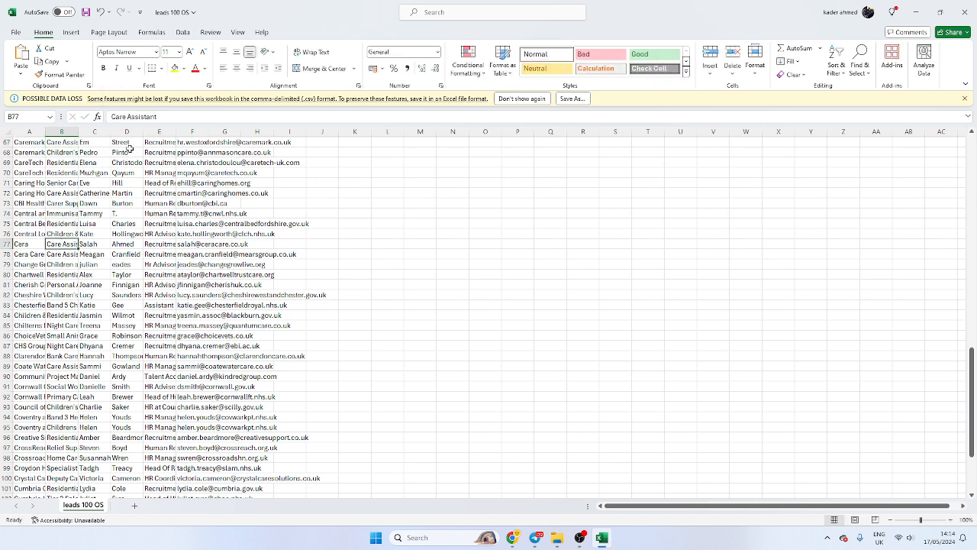
{"action": "left_click", "coordinate": [114, 116]}
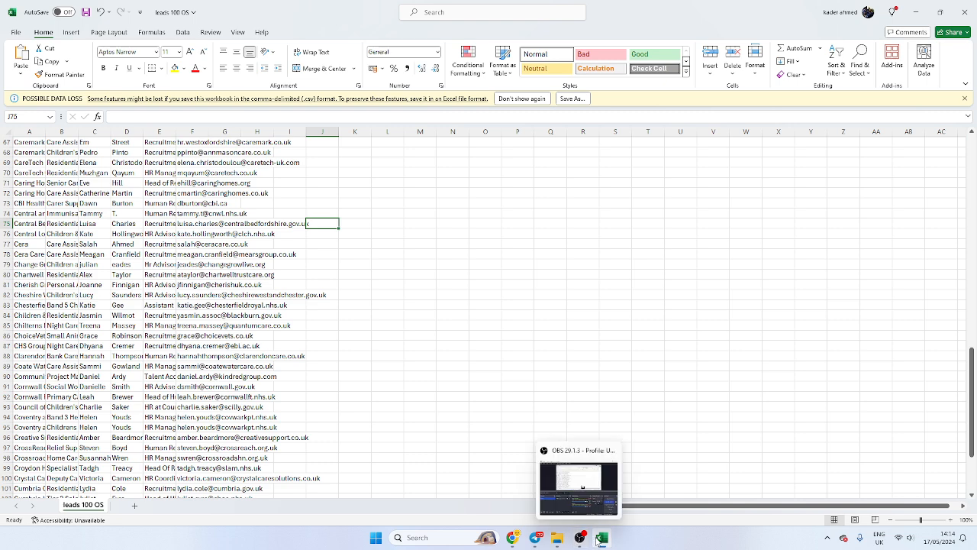
Back in Instantly, finish the Step 1 body with "wondered needed agency support on the role." and sign off with "Kind regards" and the sender's name.
{"action": "left_click", "coordinate": [513, 535]}
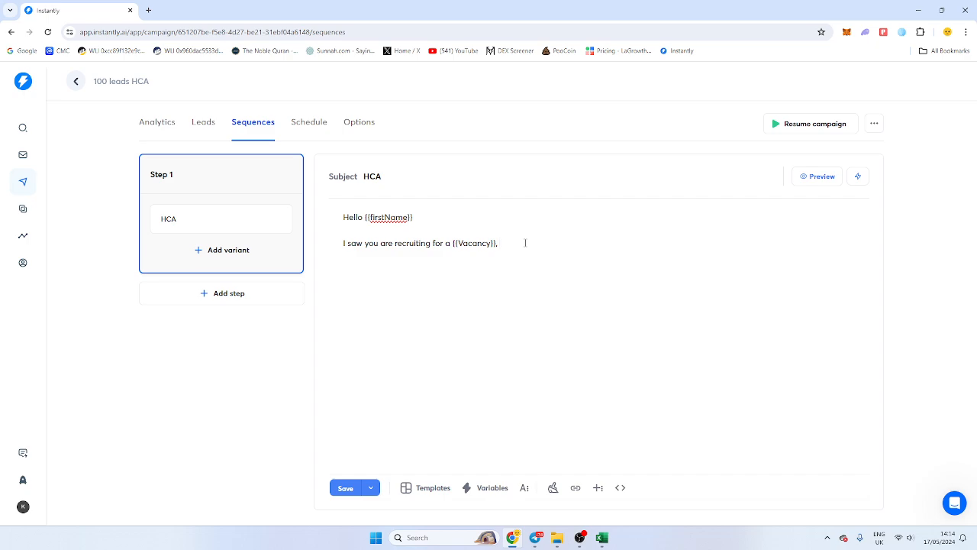
{"action": "type", "text": "wondered needed agency support on the rol"}
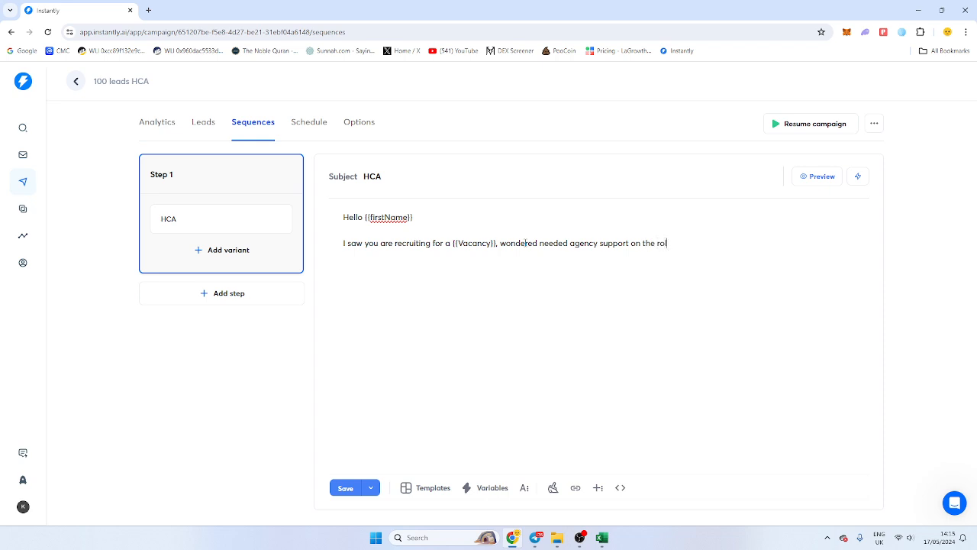
{"action": "type", "text": "e.  Kind regards"}
{"action": "key", "text": "Return"}
{"action": "type", "text": "Kadz"}
{"action": "left_click", "coordinate": [491, 488]}
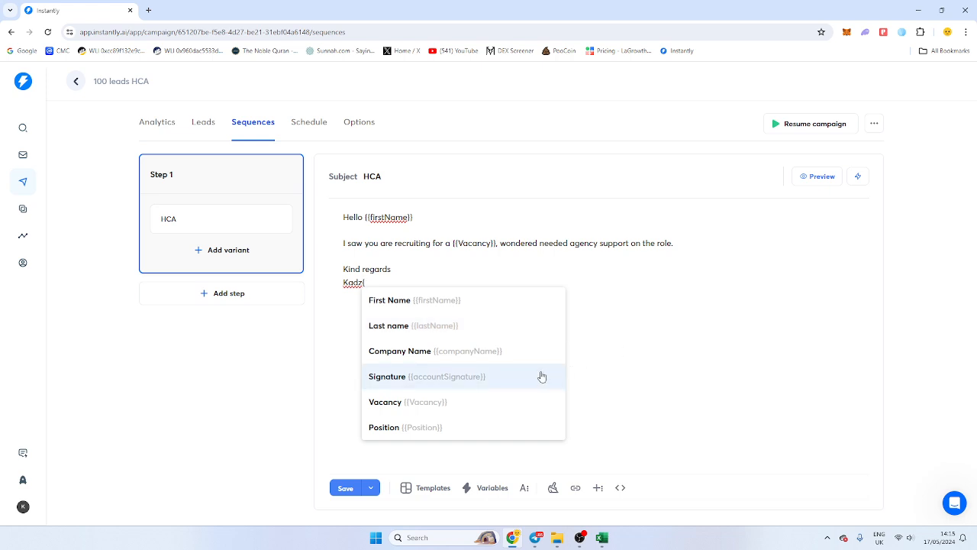
{"action": "left_click", "coordinate": [248, 342]}
Add a second step to the sequence and set the wait after Step 1 to 5 days.
{"action": "left_click", "coordinate": [229, 293]}
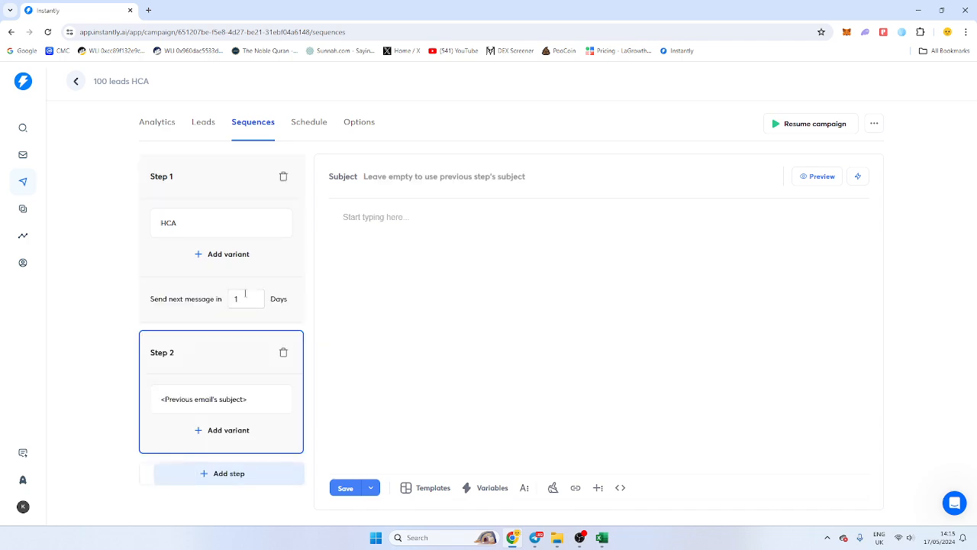
{"action": "left_click", "coordinate": [234, 298]}
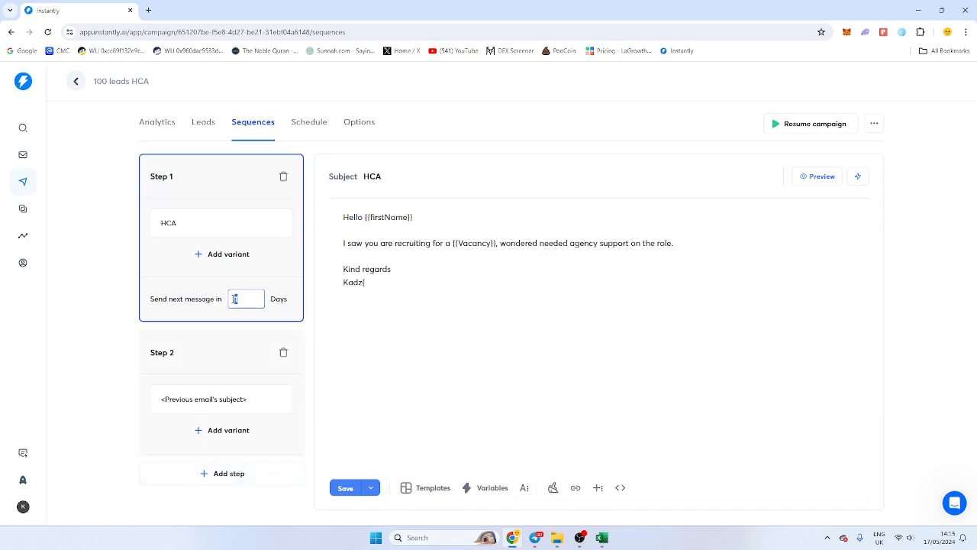
{"action": "type", "text": "5"}
Write "Just wondering if you saw this?" as the Step 2 email body, leaving its subject empty.
{"action": "left_click", "coordinate": [247, 396]}
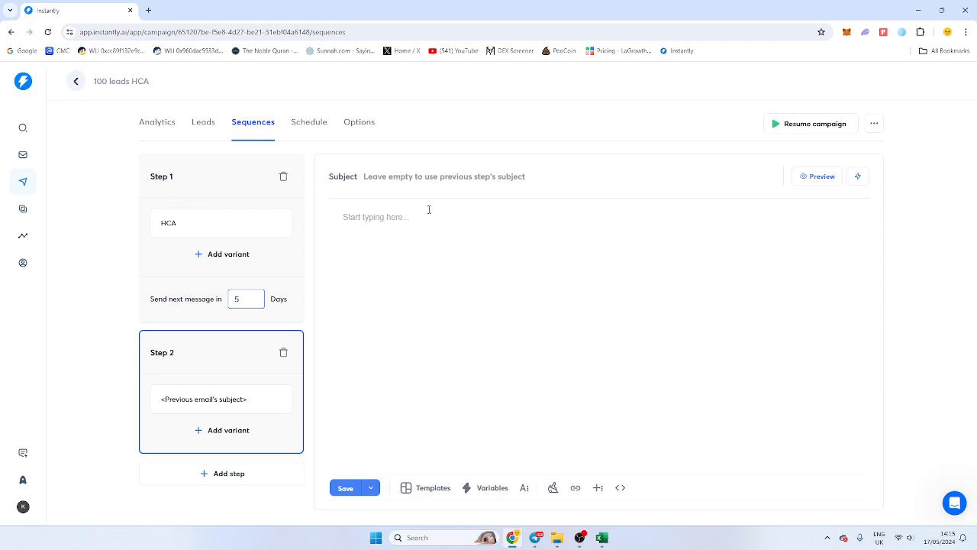
{"action": "left_click", "coordinate": [397, 231]}
{"action": "type", "text": "Just wondering if you saw this?"}
Add a third step to the sequence and set the wait after Step 2 to 12 days.
{"action": "left_click", "coordinate": [225, 476]}
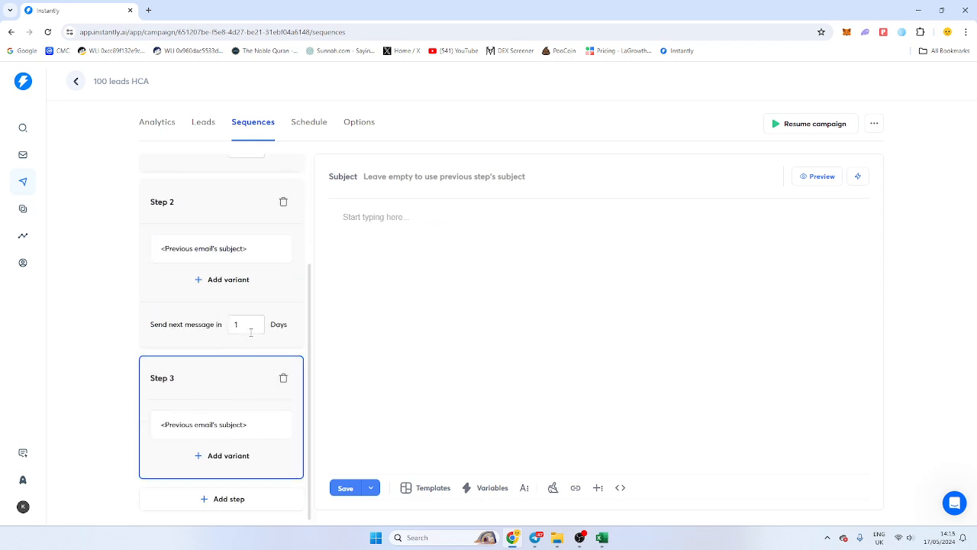
{"action": "left_click", "coordinate": [250, 332]}
{"action": "type", "text": "2"}
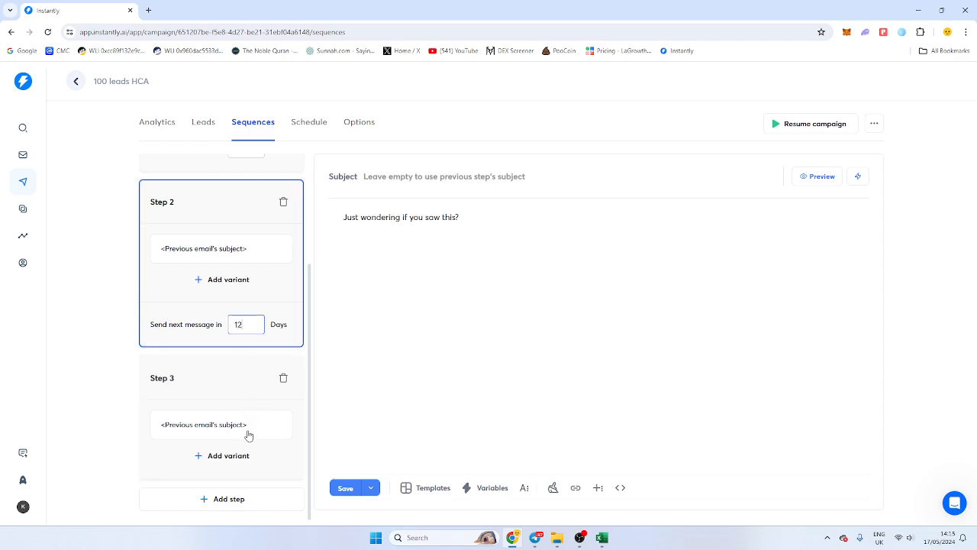
{"action": "left_click", "coordinate": [227, 381]}
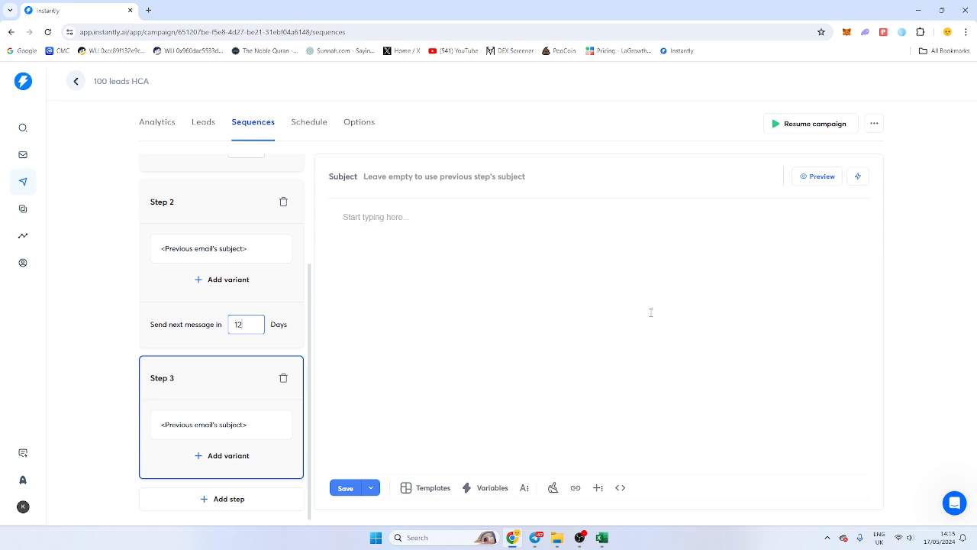
Try to save the sequence, and insert a space between the Vacancy variable and the comma in the Step 1 body.
{"action": "left_click", "coordinate": [800, 132]}
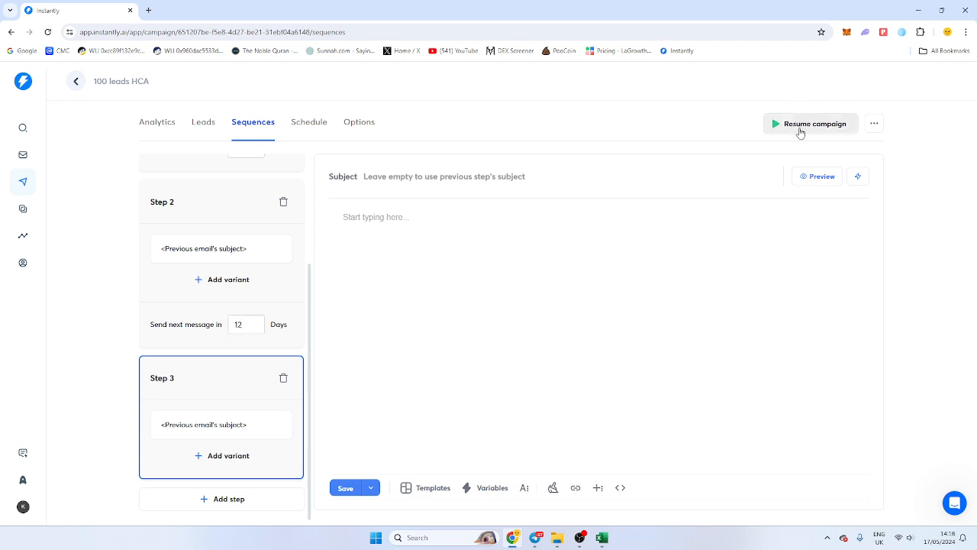
{"action": "left_click", "coordinate": [343, 491]}
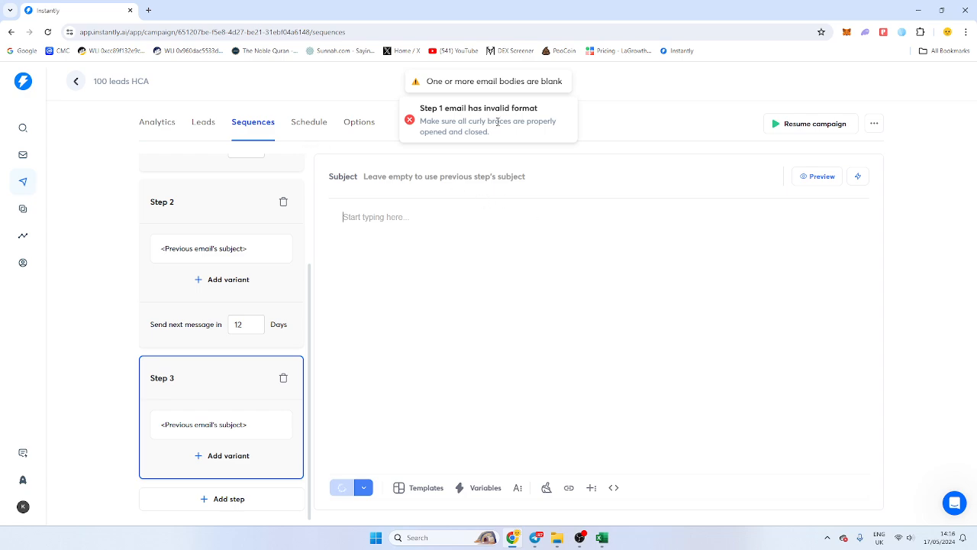
{"action": "left_click", "coordinate": [240, 220]}
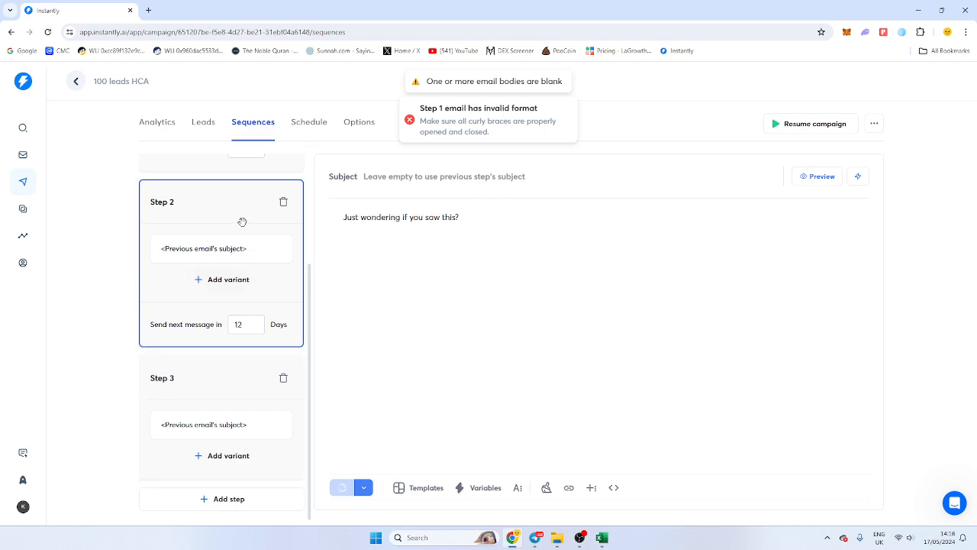
{"action": "scroll", "coordinate": [242, 226], "scroll_direction": "up", "scroll_amount": 2}
{"action": "left_click", "coordinate": [229, 183]}
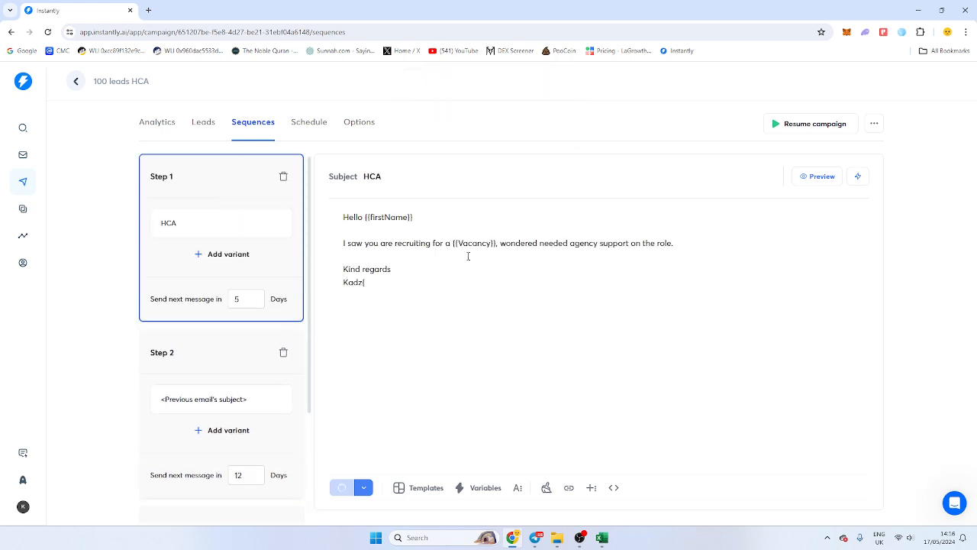
{"action": "left_click", "coordinate": [498, 243]}
{"action": "type", "text": ","}
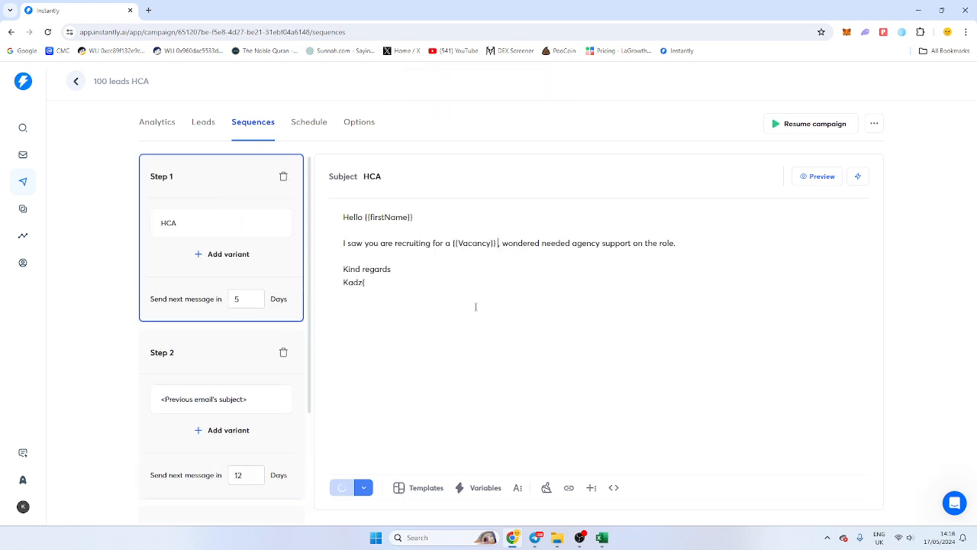
Open the campaign's schedule and review its sending days and schedule name.
{"action": "left_click", "coordinate": [309, 122]}
{"action": "left_click", "coordinate": [534, 108]}
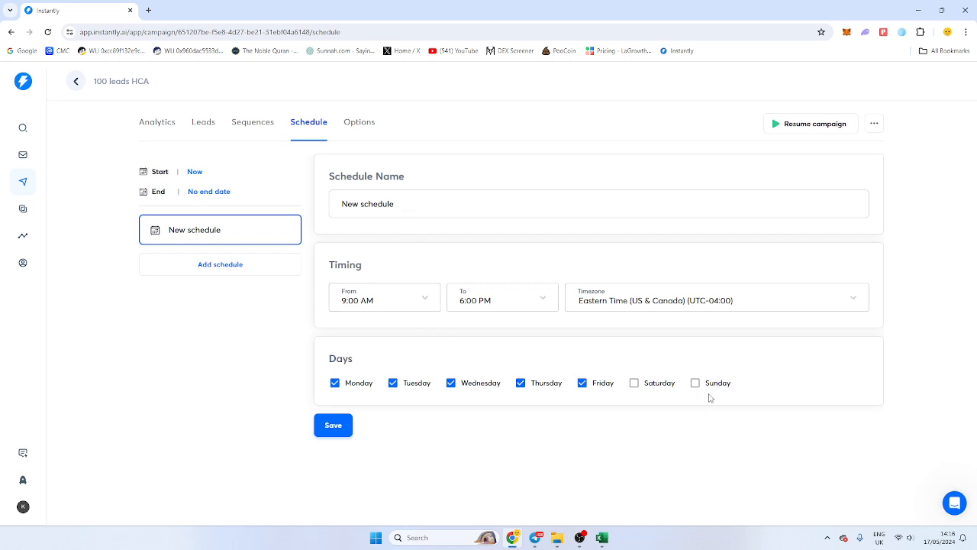
{"action": "left_click", "coordinate": [635, 383]}
{"action": "left_click", "coordinate": [634, 384]}
{"action": "left_click", "coordinate": [391, 206]}
{"action": "left_click_drag", "start_coordinate": [393, 204], "coordinate": [334, 204]}
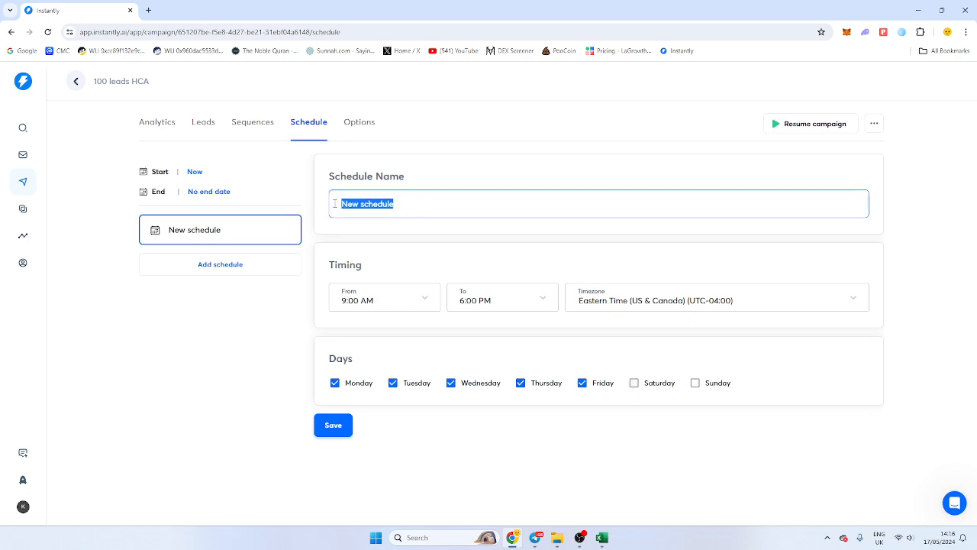
{"action": "left_click", "coordinate": [415, 171]}
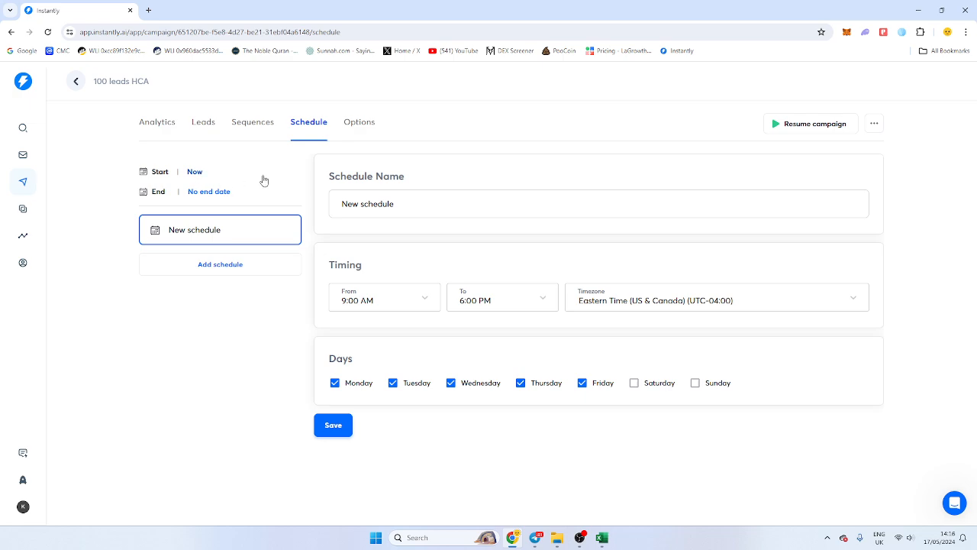
Check the start date calendar without choosing a date, and save the schedule with its existing settings.
{"action": "left_click", "coordinate": [195, 173]}
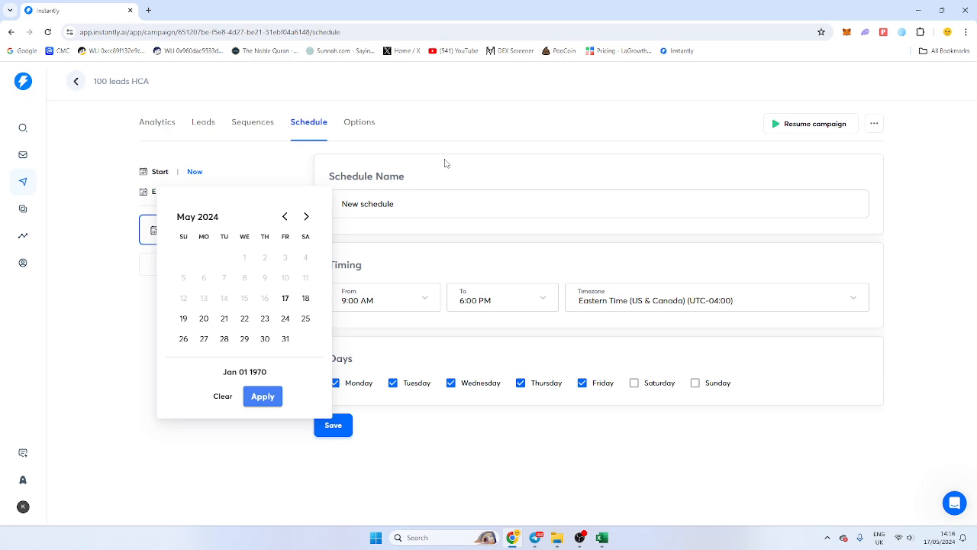
{"action": "left_click", "coordinate": [445, 163]}
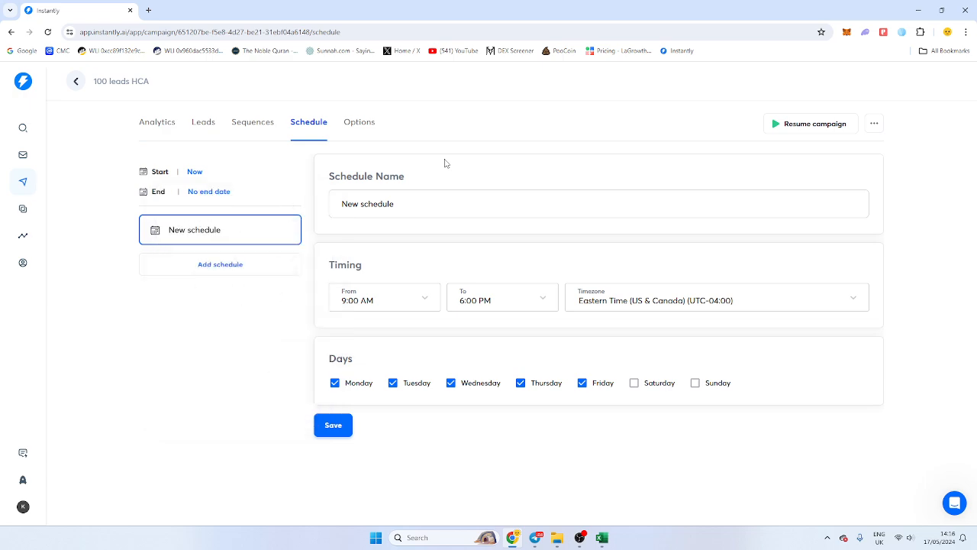
{"action": "left_click", "coordinate": [331, 428]}
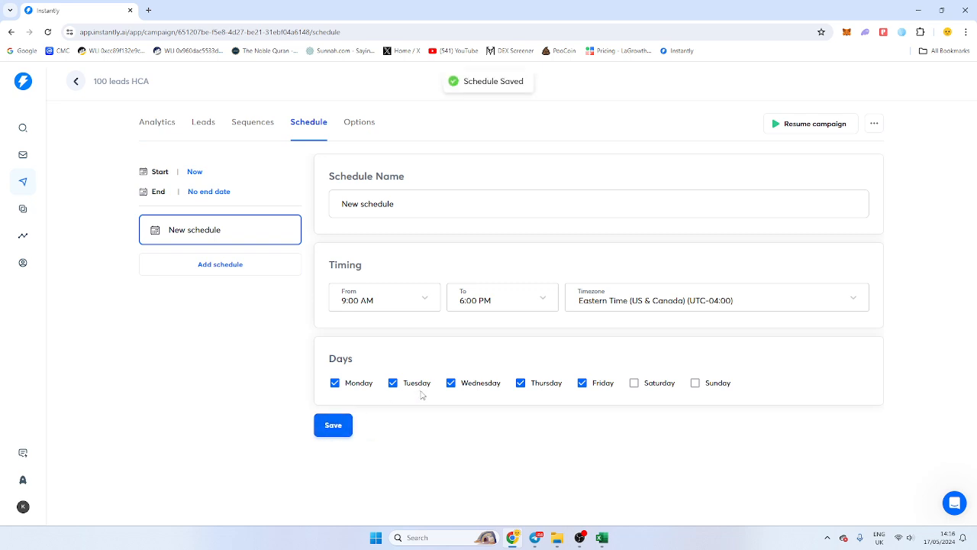
{"action": "left_click", "coordinate": [343, 427]}
In the campaign's options, select the sender's email account as the account to send from.
{"action": "left_click", "coordinate": [360, 124]}
{"action": "left_click", "coordinate": [595, 189]}
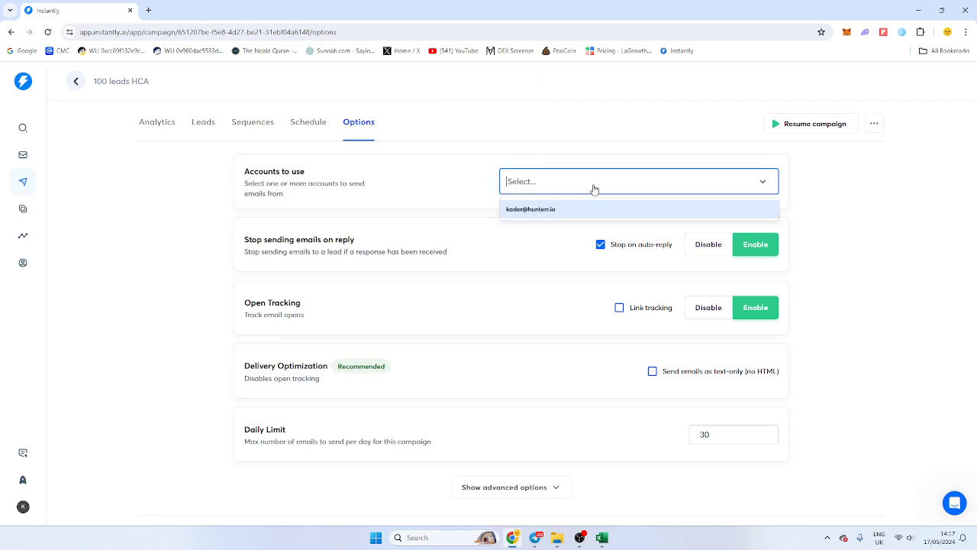
{"action": "left_click", "coordinate": [530, 210]}
{"action": "left_click", "coordinate": [946, 245]}
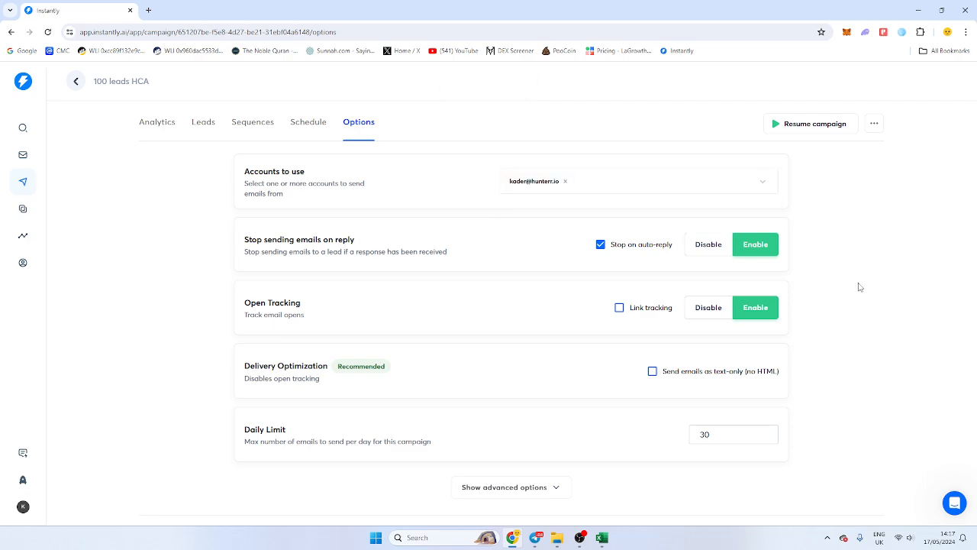
Set the campaign's daily sending limit to 25 emails.
{"action": "scroll", "coordinate": [859, 287], "scroll_direction": "down", "scroll_amount": 1}
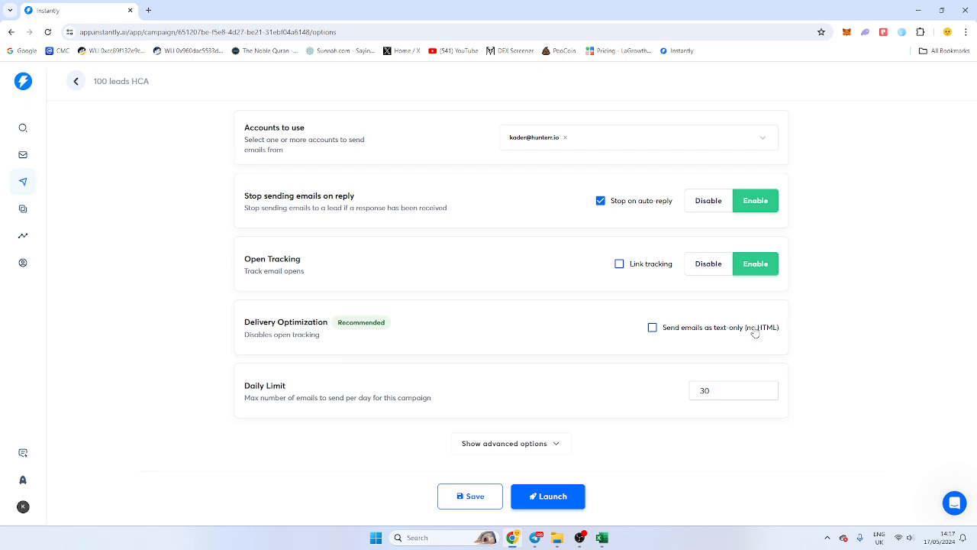
{"action": "left_click", "coordinate": [706, 390]}
{"action": "double_click", "coordinate": [706, 390]}
{"action": "type", "text": "25"}
{"action": "left_click", "coordinate": [871, 379]}
Expand and look through the advanced options down to CC and BCC, and try to launch the campaign.
{"action": "left_click", "coordinate": [543, 448]}
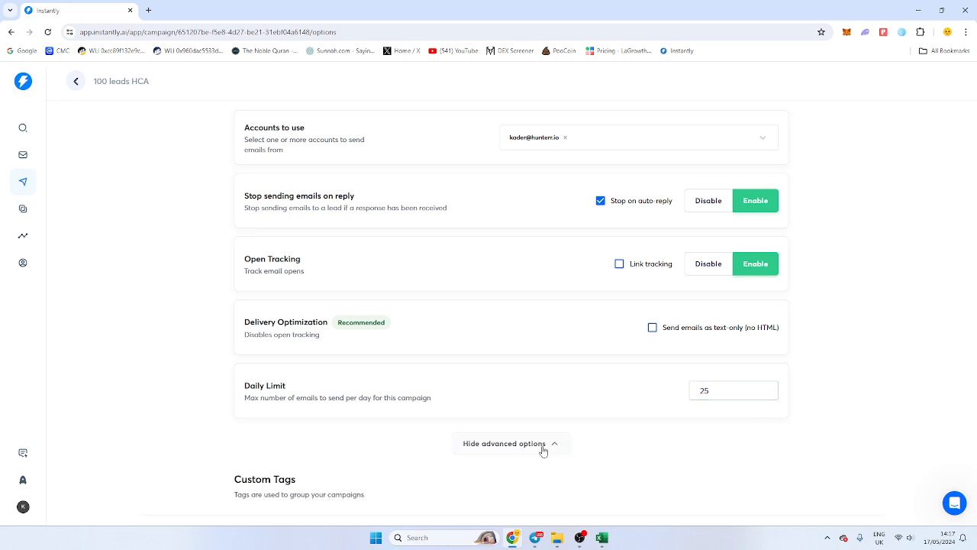
{"action": "scroll", "coordinate": [550, 441], "scroll_direction": "down", "scroll_amount": 8}
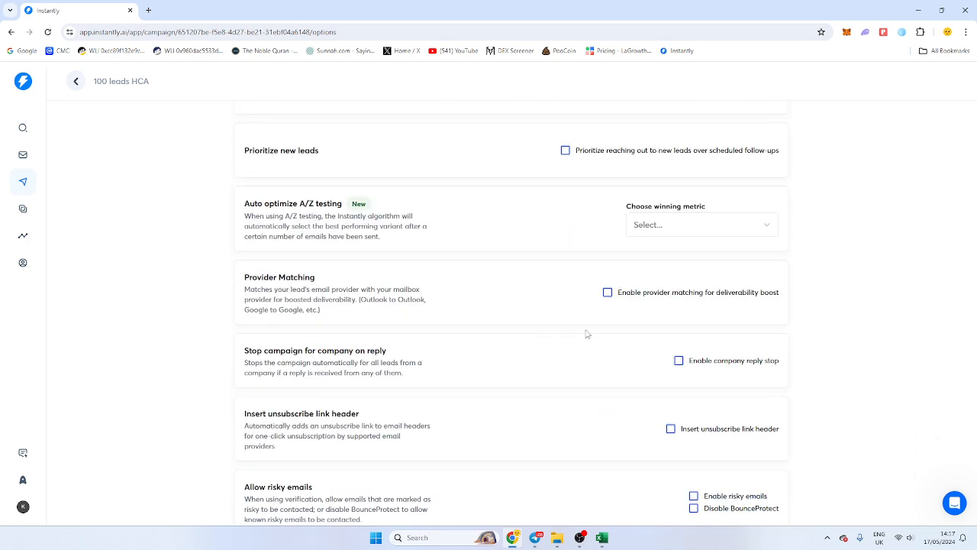
{"action": "scroll", "coordinate": [617, 435], "scroll_direction": "down", "scroll_amount": 4}
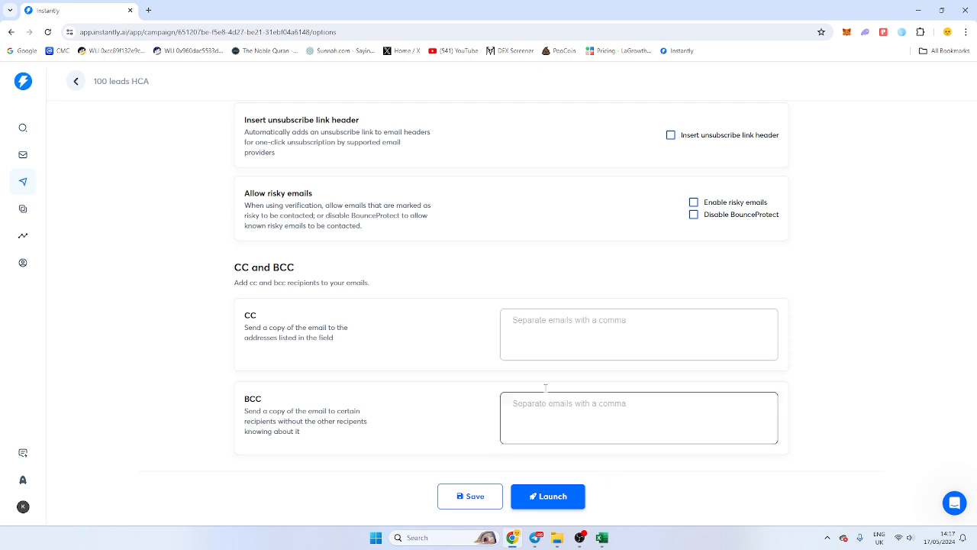
{"action": "left_click", "coordinate": [562, 501]}
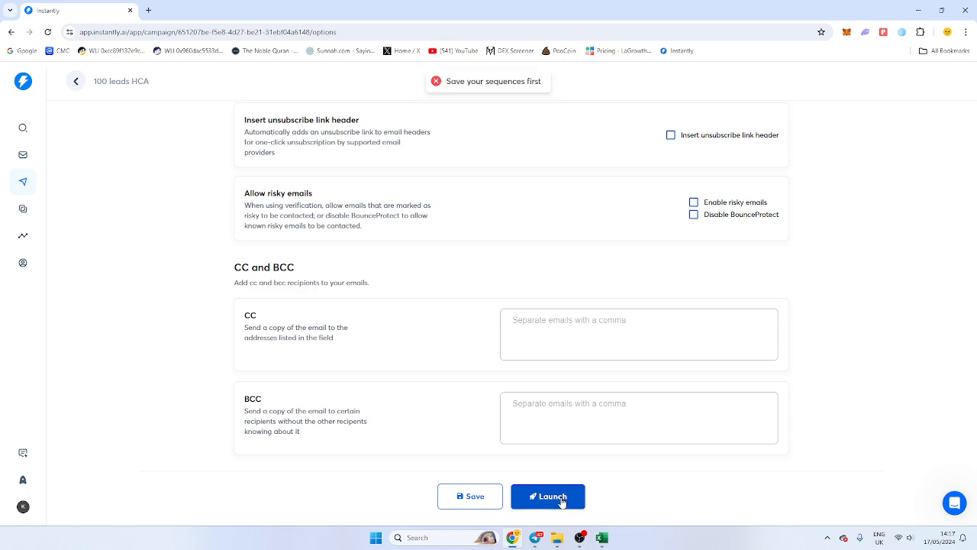
Delete the stray curly brace after the sign-off in the sequence's Step 1 email.
{"action": "scroll", "coordinate": [501, 376], "scroll_direction": "up", "scroll_amount": 10}
{"action": "scroll", "coordinate": [501, 375], "scroll_direction": "up", "scroll_amount": 10}
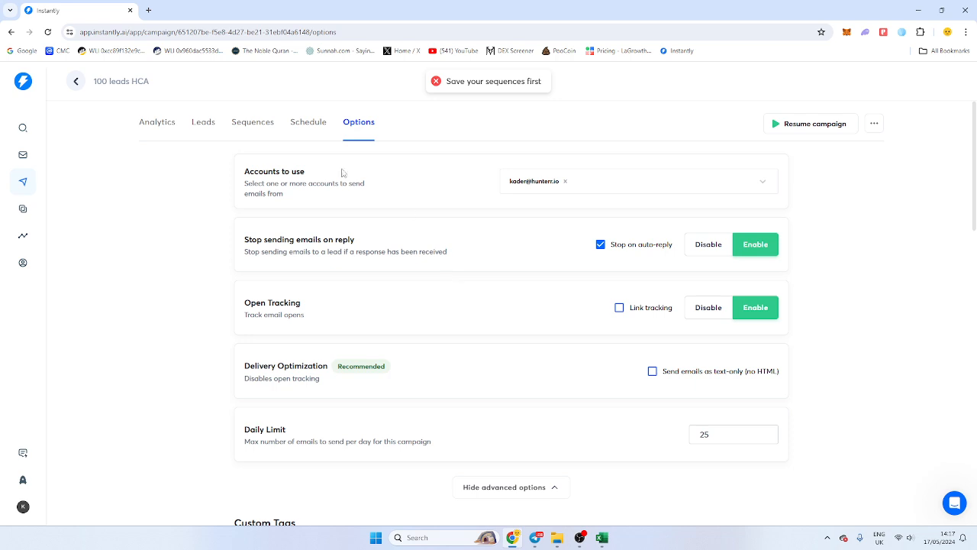
{"action": "left_click", "coordinate": [273, 125]}
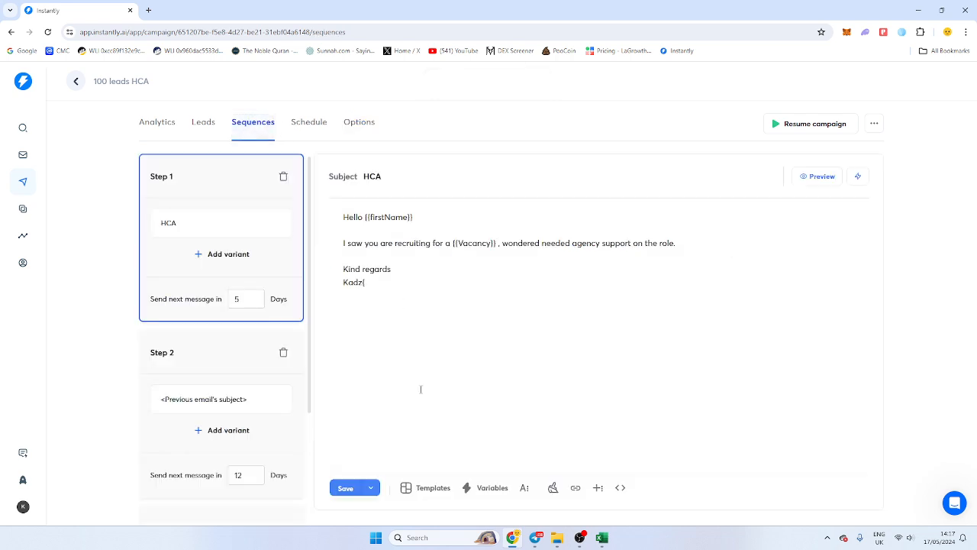
{"action": "left_click", "coordinate": [343, 488]}
{"action": "left_click", "coordinate": [372, 287]}
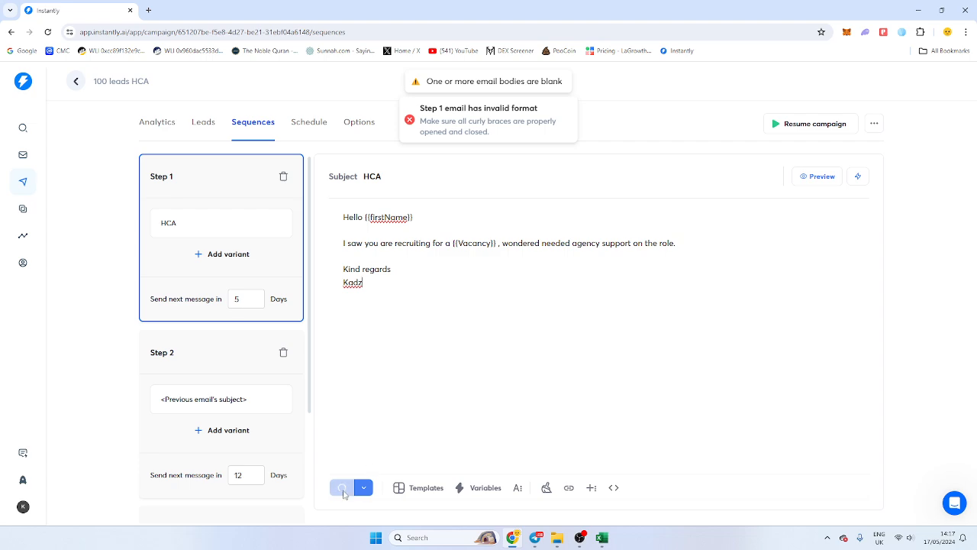
{"action": "key", "text": "BackSpace"}
{"action": "left_click", "coordinate": [790, 123]}
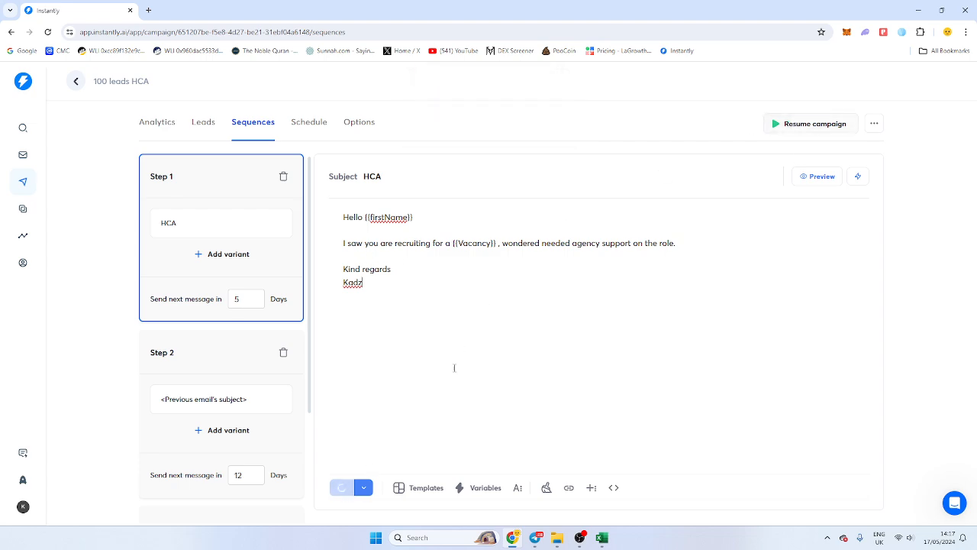
Try to launch the campaign from its options.
{"action": "left_click", "coordinate": [365, 123]}
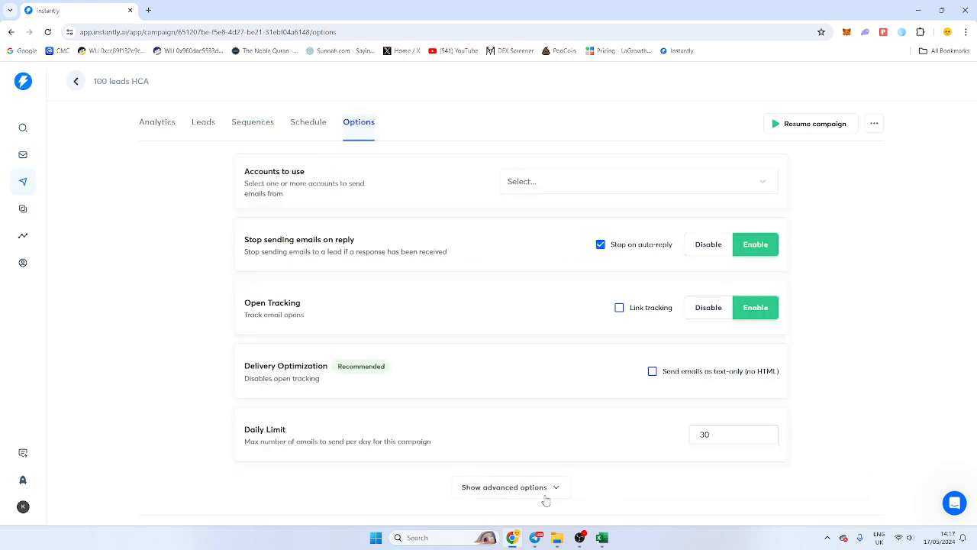
{"action": "scroll", "coordinate": [534, 485], "scroll_direction": "down", "scroll_amount": 1}
{"action": "left_click", "coordinate": [549, 495]}
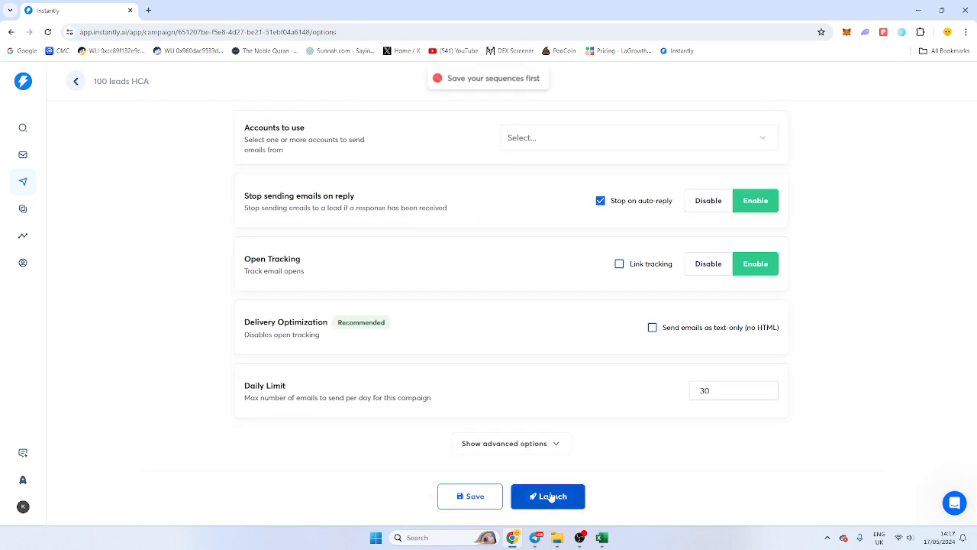
Return to the email sequence and save it.
{"action": "scroll", "coordinate": [535, 305], "scroll_direction": "up", "scroll_amount": 1}
{"action": "left_click", "coordinate": [260, 126]}
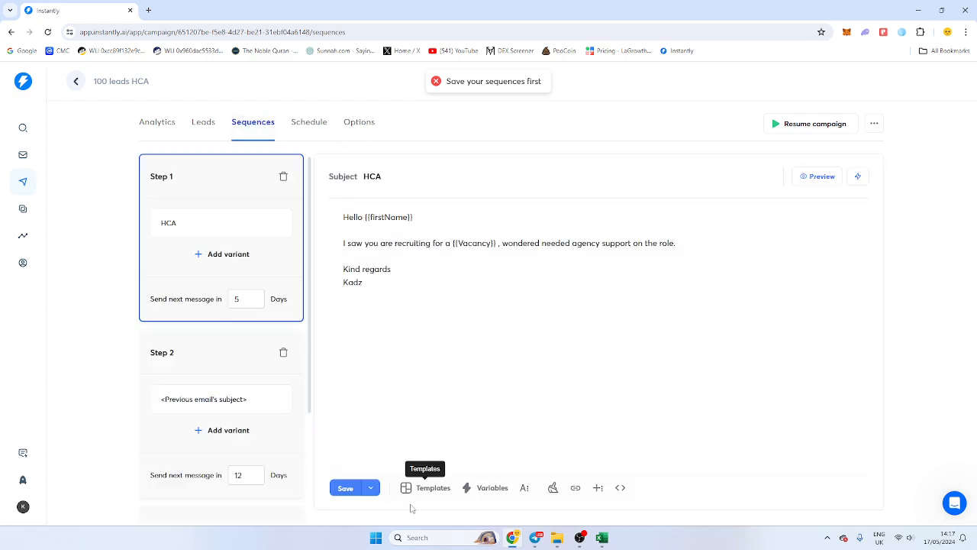
{"action": "left_click", "coordinate": [344, 488]}
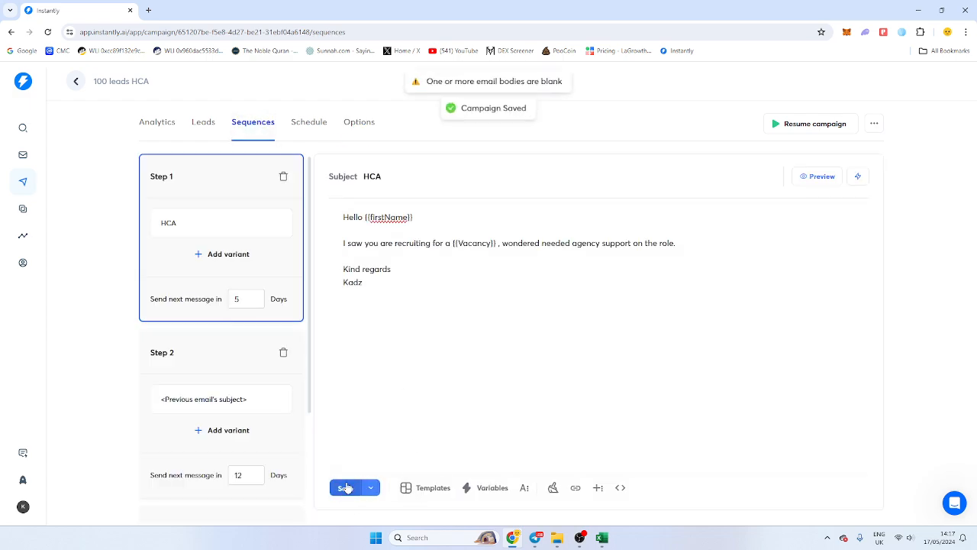
Try to launch and publish the campaign without choosing a sending account.
{"action": "left_click", "coordinate": [359, 122]}
{"action": "scroll", "coordinate": [534, 473], "scroll_direction": "down", "scroll_amount": 1}
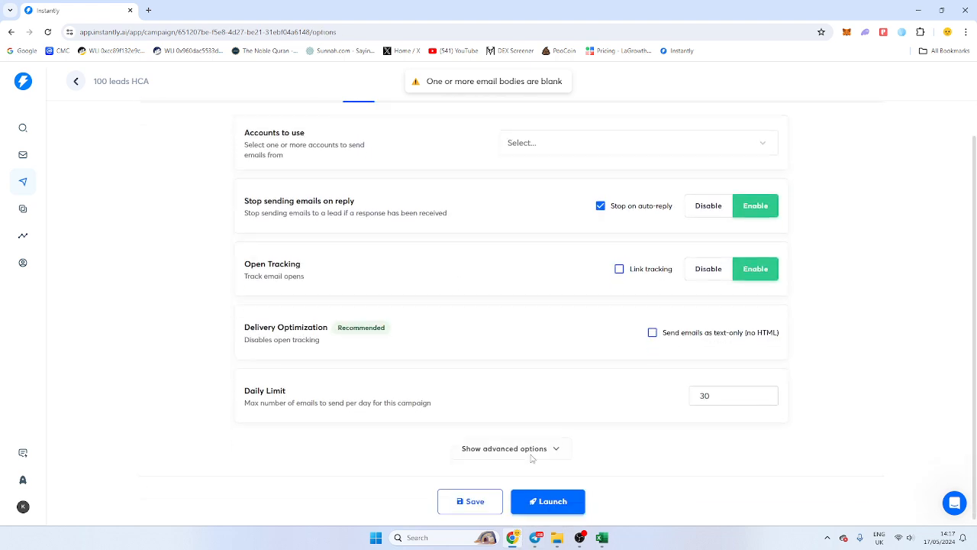
{"action": "left_click", "coordinate": [553, 498]}
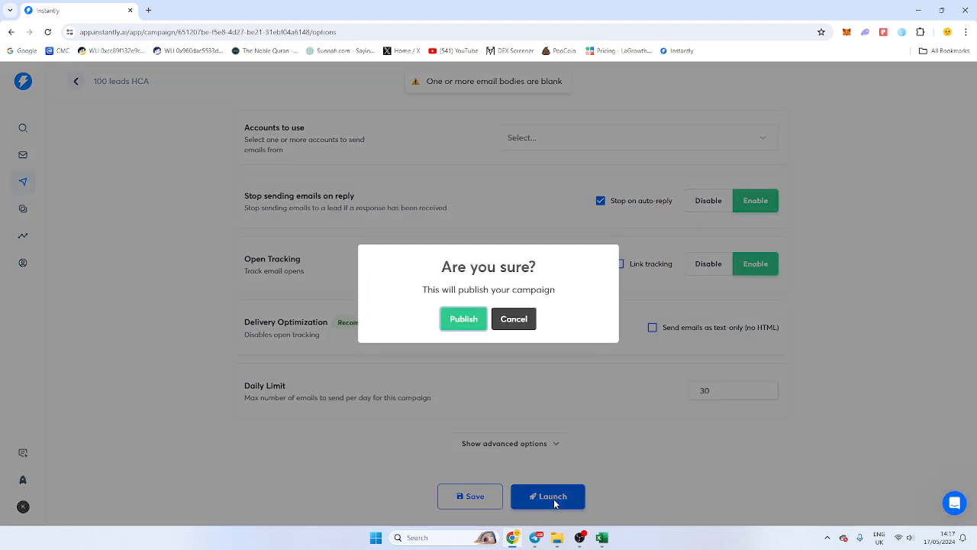
{"action": "left_click", "coordinate": [474, 321]}
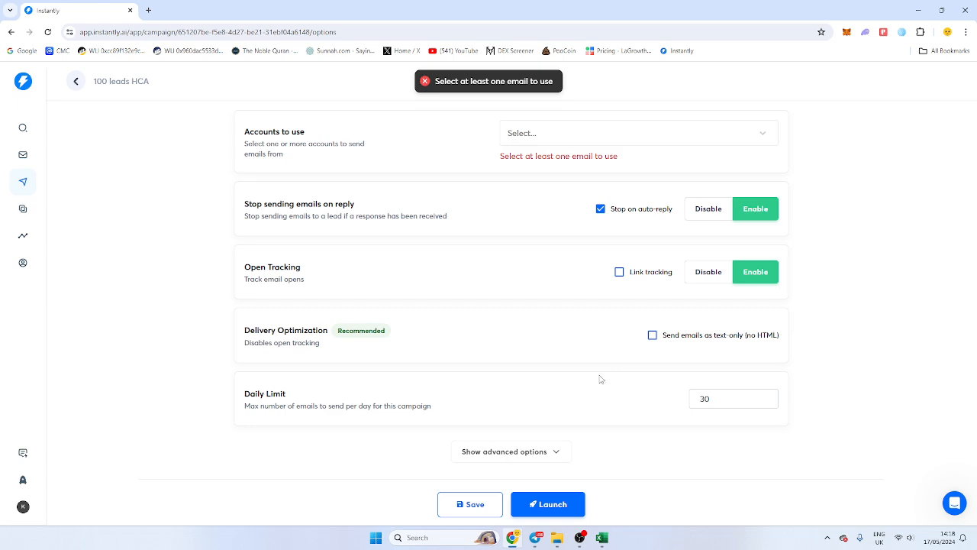
Select the sender's email account as the account to use, and launch the campaign, confirming its publication.
{"action": "scroll", "coordinate": [599, 376], "scroll_direction": "up", "scroll_amount": 1}
{"action": "left_click", "coordinate": [550, 181]}
{"action": "left_click", "coordinate": [548, 205]}
{"action": "scroll", "coordinate": [546, 211], "scroll_direction": "down", "scroll_amount": 1}
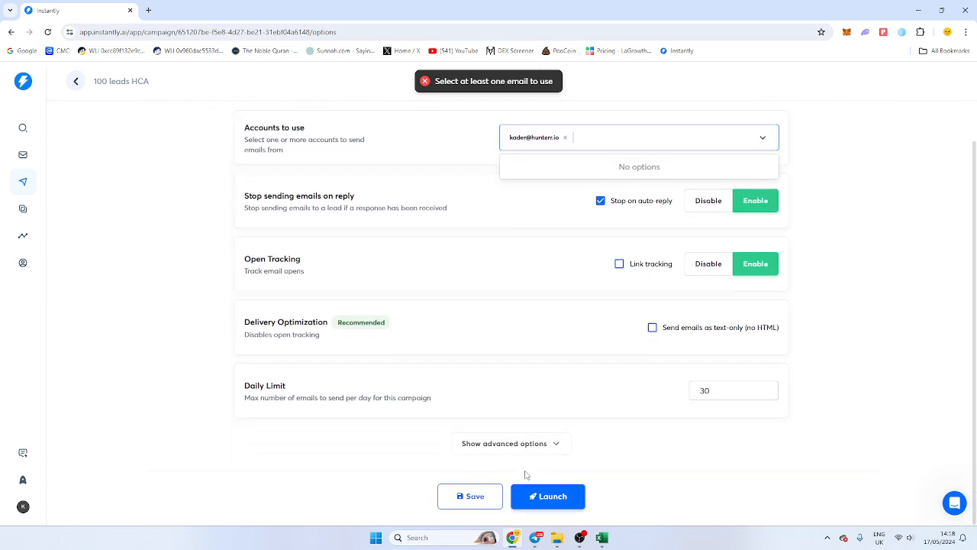
{"action": "left_click", "coordinate": [551, 496]}
{"action": "left_click", "coordinate": [463, 318]}
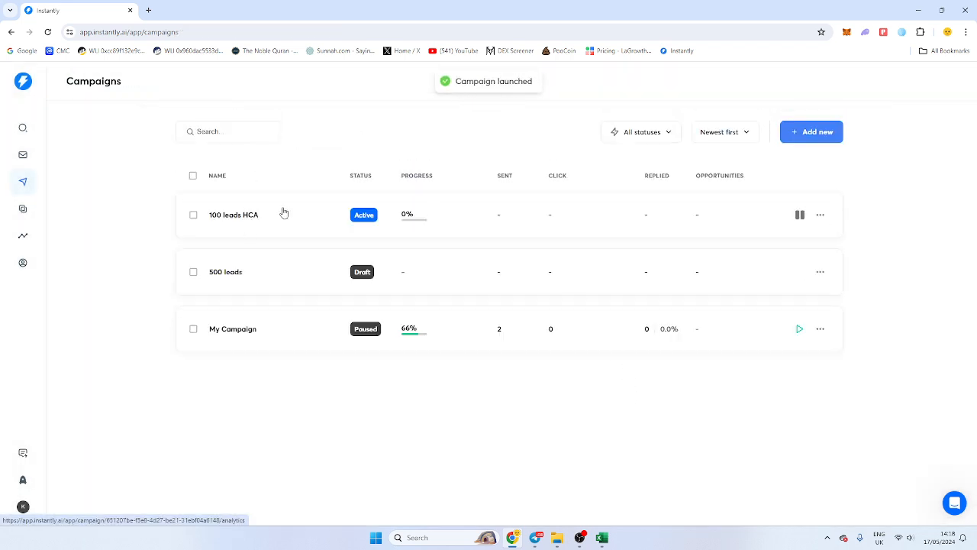
Review the analytics and leads list of the 100 leads HCA campaign, and the analytics of My Campaign.
{"action": "left_click", "coordinate": [832, 222]}
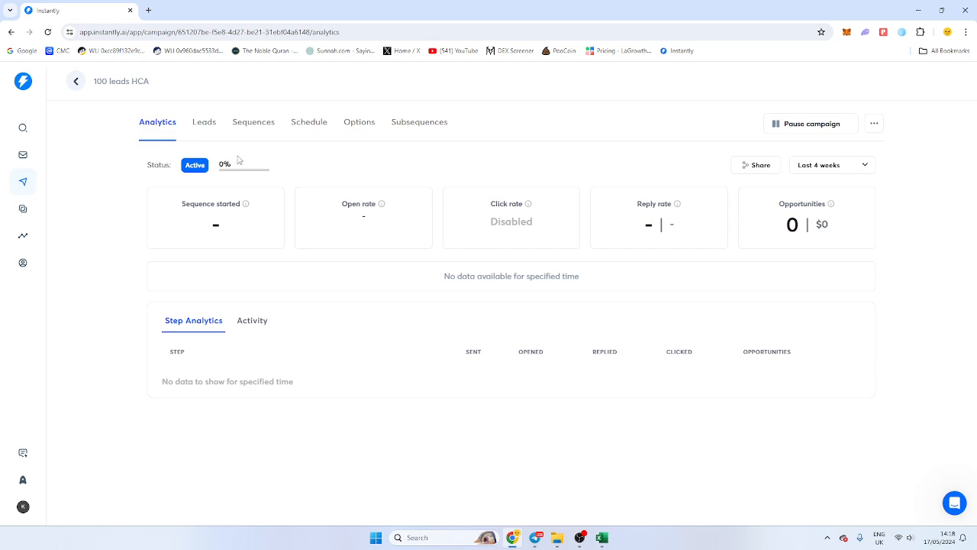
{"action": "left_click", "coordinate": [204, 122]}
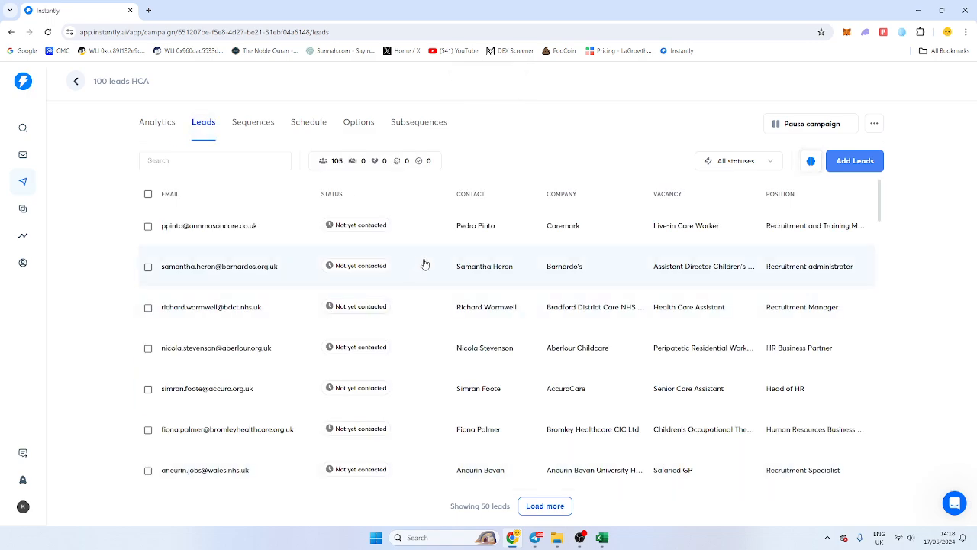
{"action": "scroll", "coordinate": [423, 262], "scroll_direction": "down", "scroll_amount": 5}
{"action": "scroll", "coordinate": [425, 343], "scroll_direction": "up", "scroll_amount": 5}
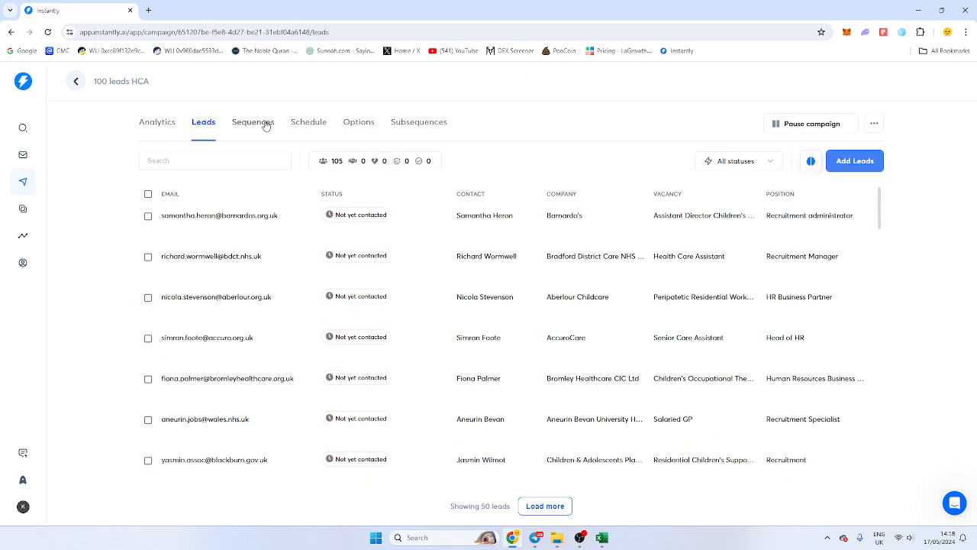
{"action": "left_click", "coordinate": [153, 124]}
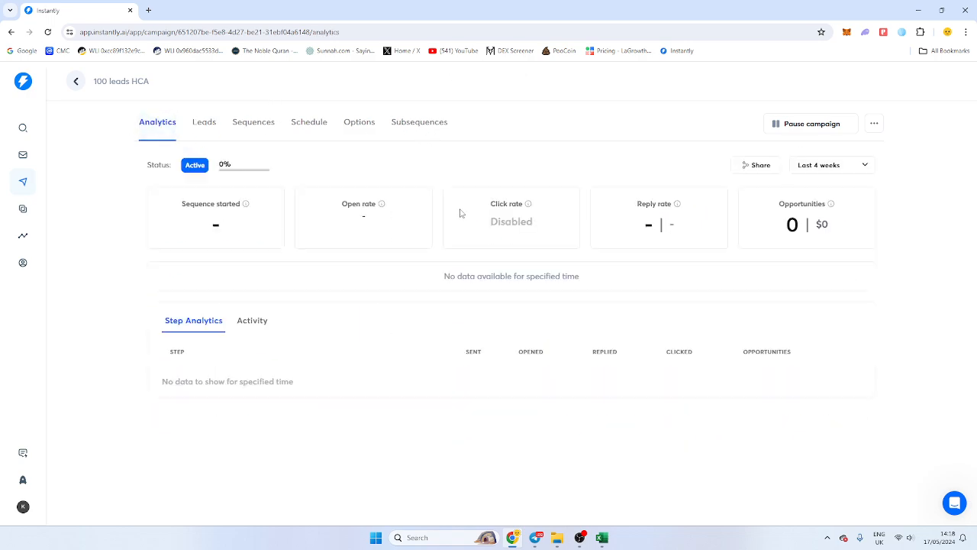
{"action": "left_click", "coordinate": [75, 81]}
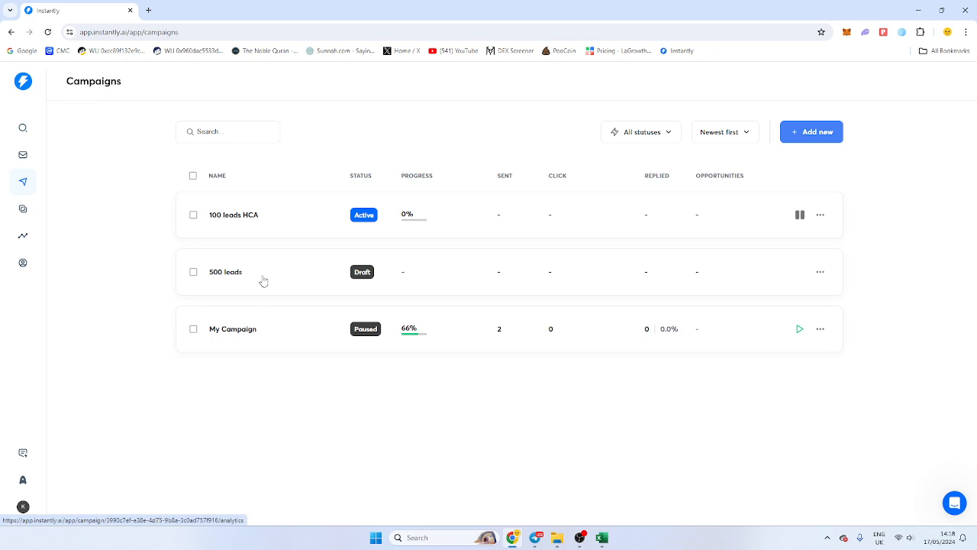
{"action": "left_click", "coordinate": [272, 328]}
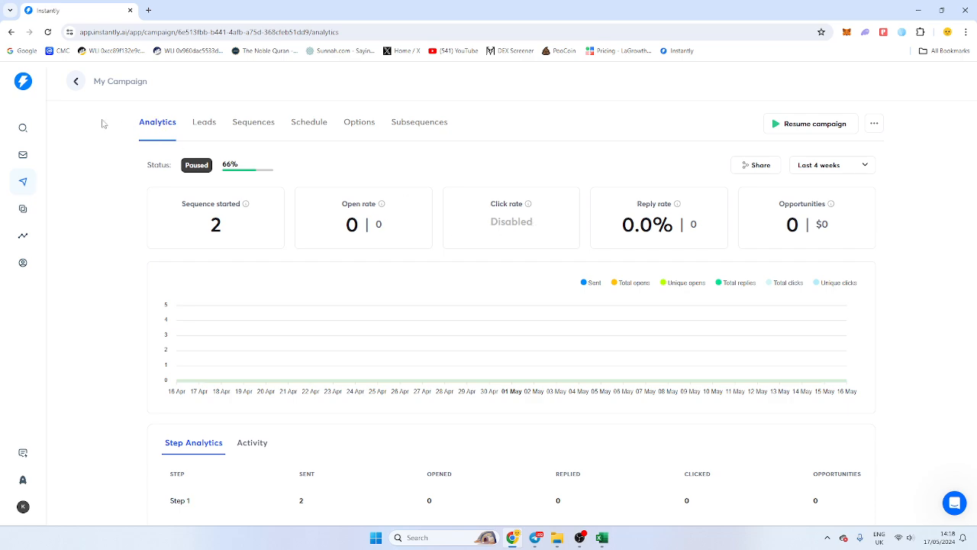
{"action": "left_click", "coordinate": [76, 82]}
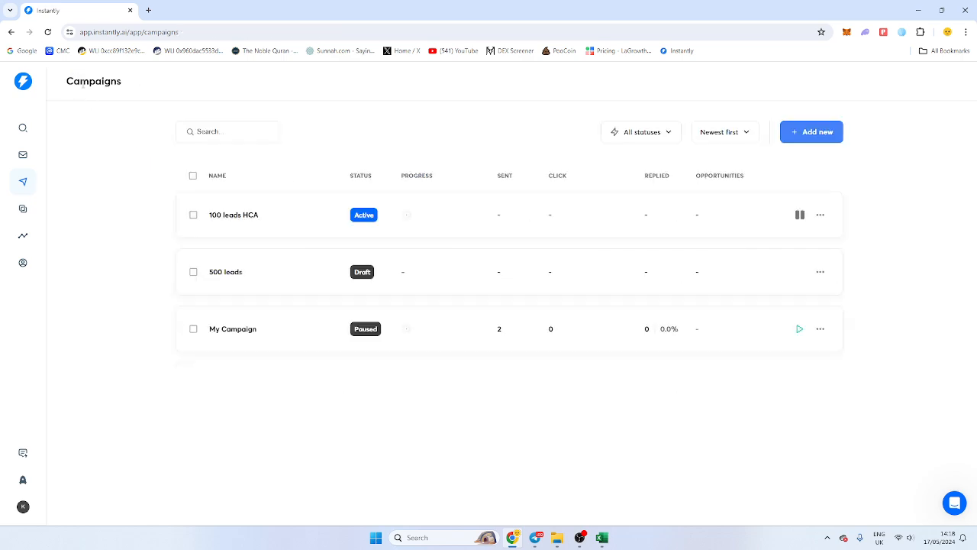
Open the 100 leads HCA campaign, pause it, and return to the campaign list.
{"action": "left_click", "coordinate": [257, 220]}
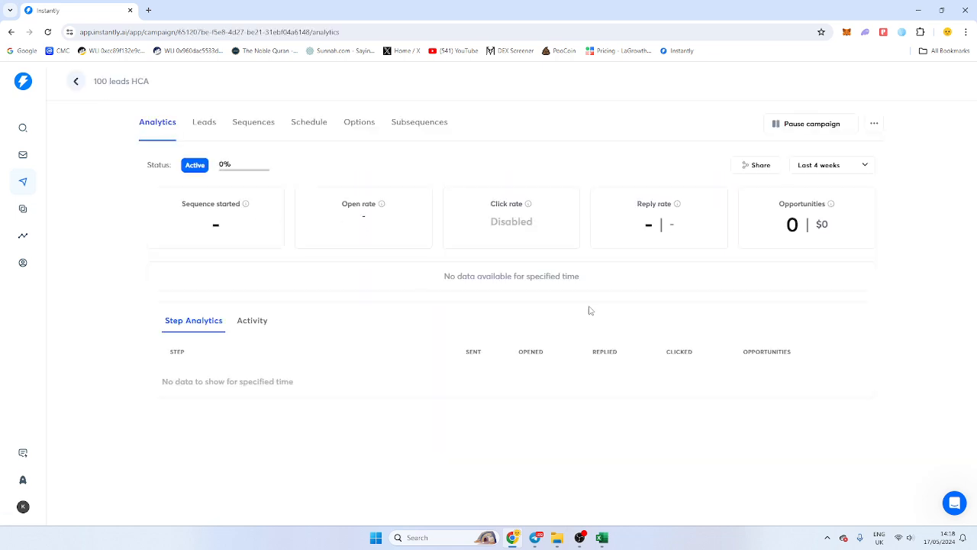
{"action": "left_click", "coordinate": [780, 126]}
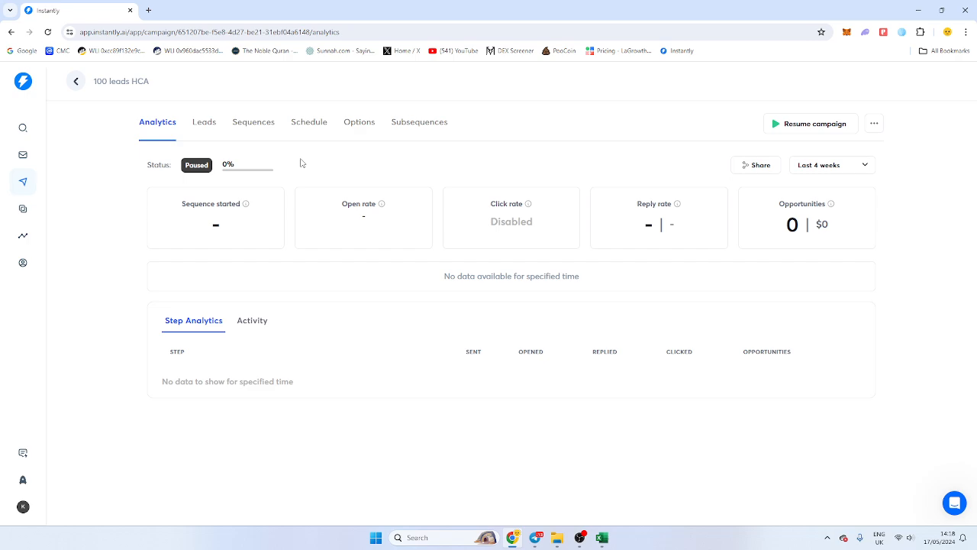
{"action": "left_click", "coordinate": [76, 81]}
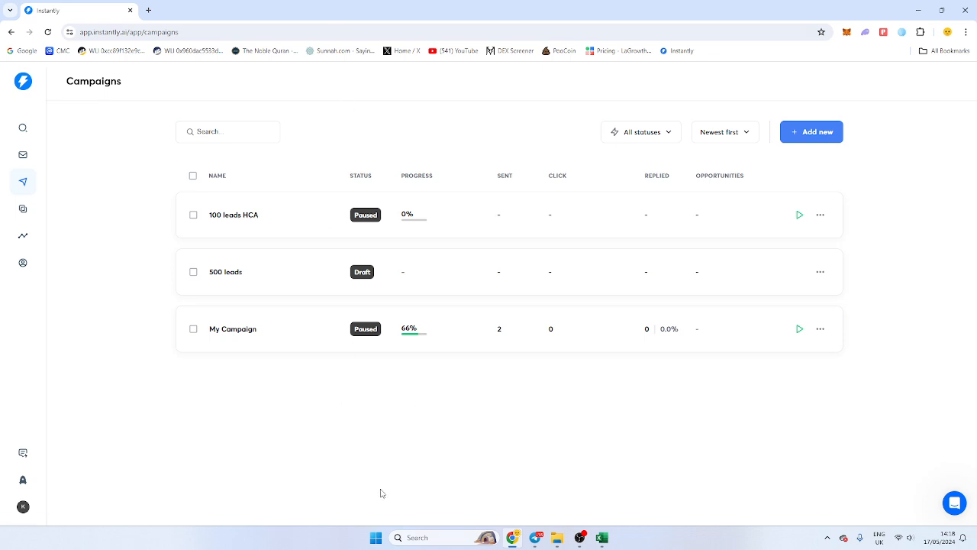
Duplicate the 100 leads HCA campaign under the name "100 leads HCA (copy)".
{"action": "left_click", "coordinate": [193, 217]}
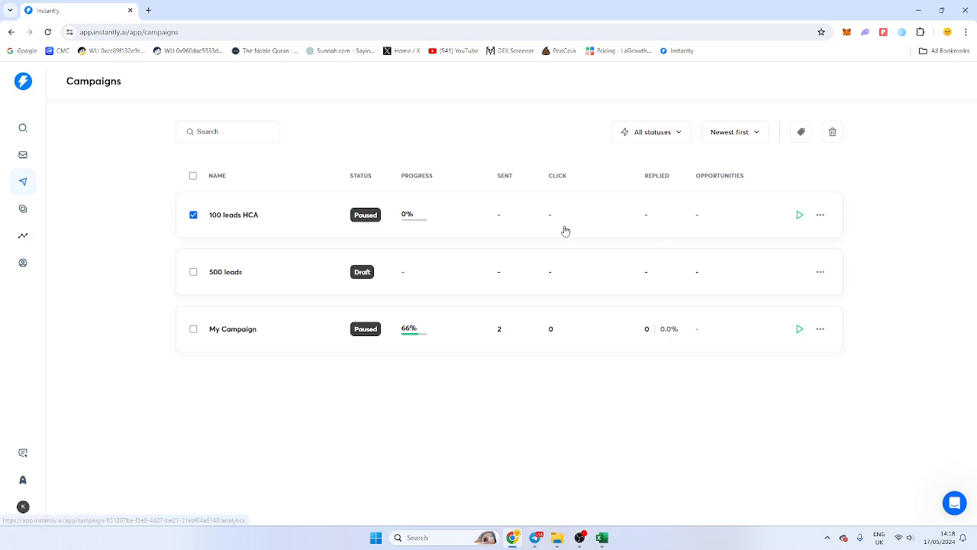
{"action": "left_click", "coordinate": [820, 216]}
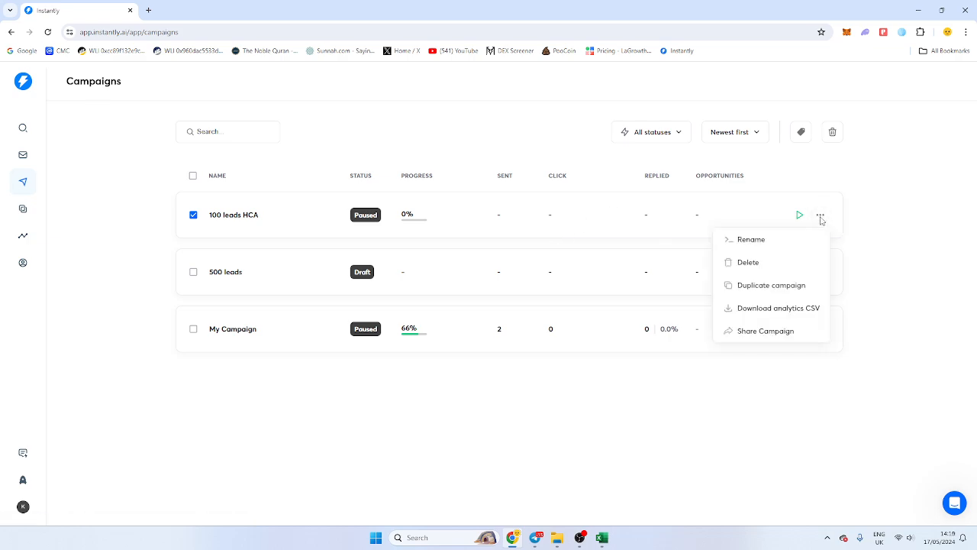
{"action": "left_click", "coordinate": [796, 285]}
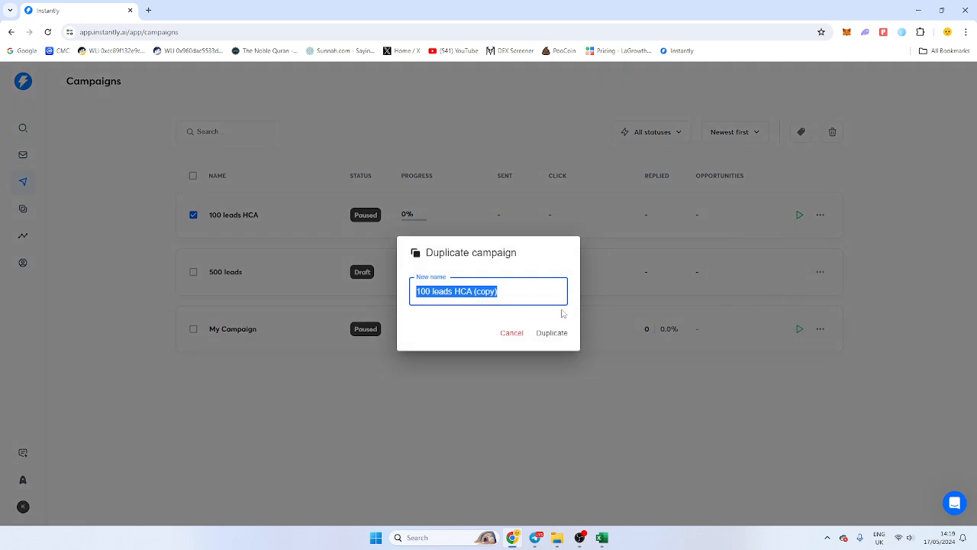
{"action": "left_click", "coordinate": [563, 333]}
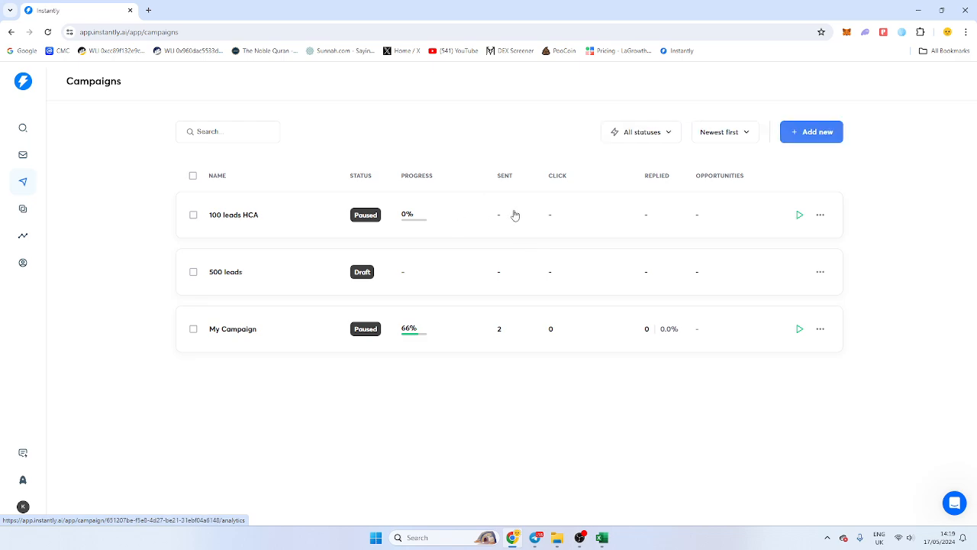
Reload the campaign list, check the duplicated campaign's analytics, and return to the list.
{"action": "key", "text": "F5"}
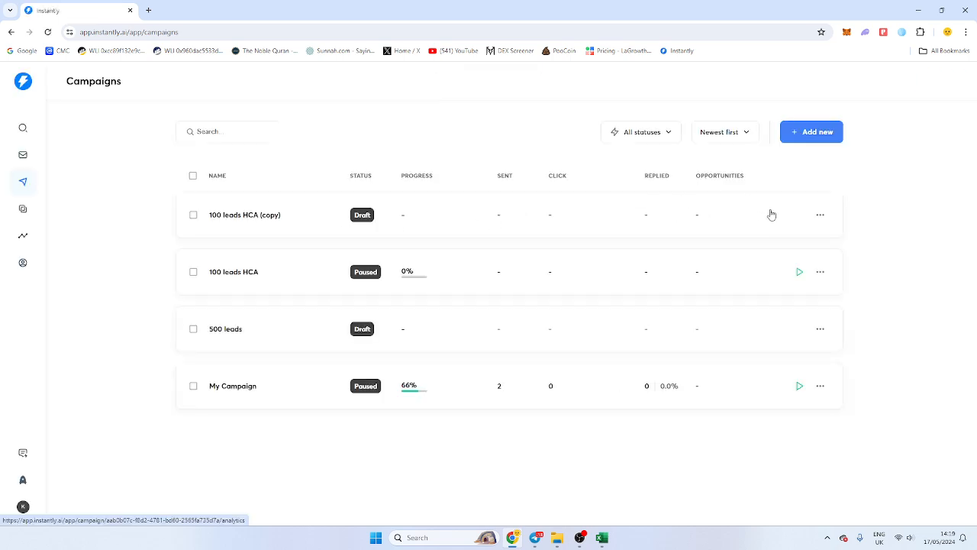
{"action": "left_click", "coordinate": [677, 219]}
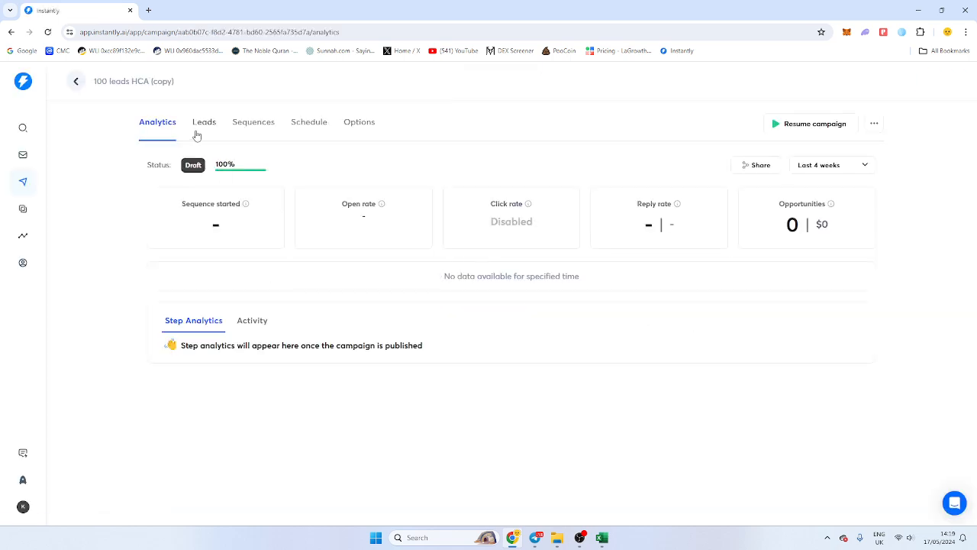
{"action": "left_click", "coordinate": [78, 84]}
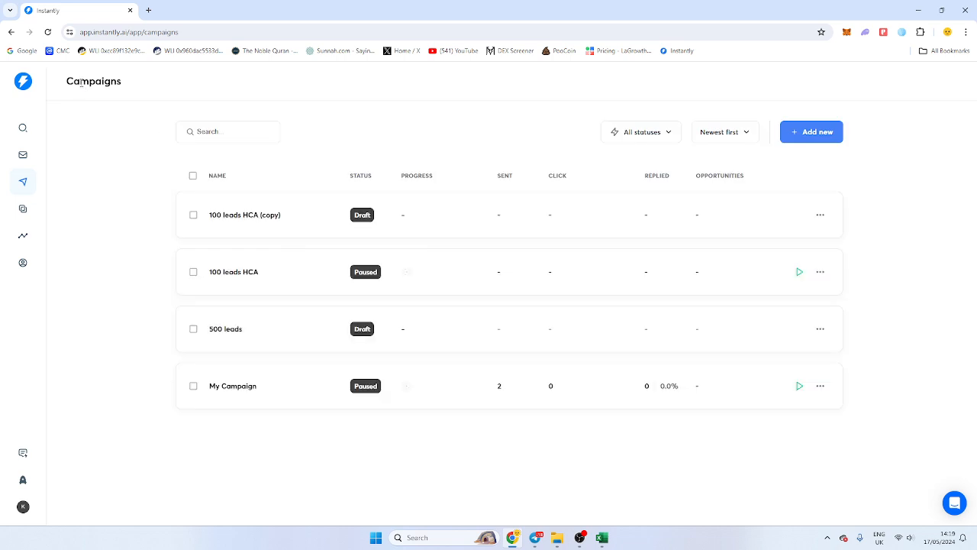